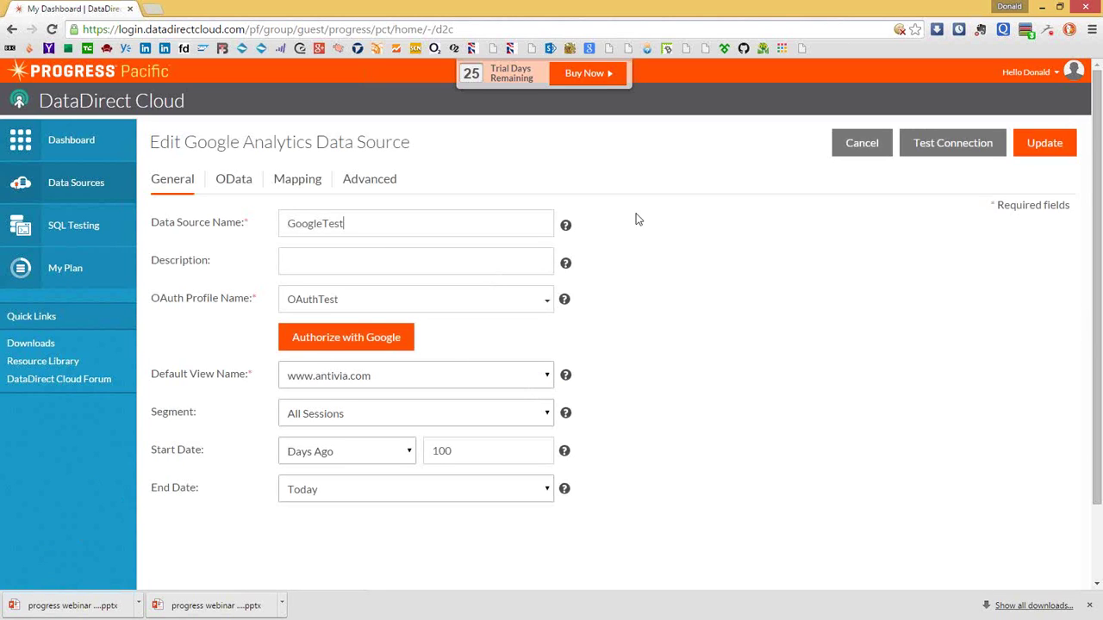
Leave the open data source's settings and start a new Google Analytics data source from the available data stores.
left_click(421, 229)
left_click(78, 189)
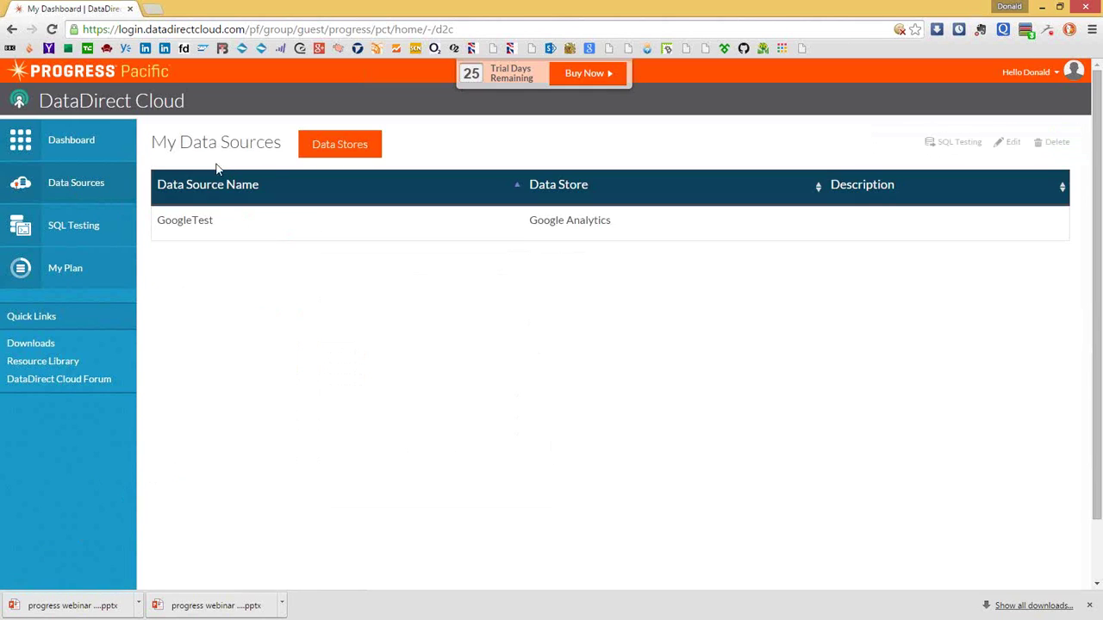
left_click(339, 146)
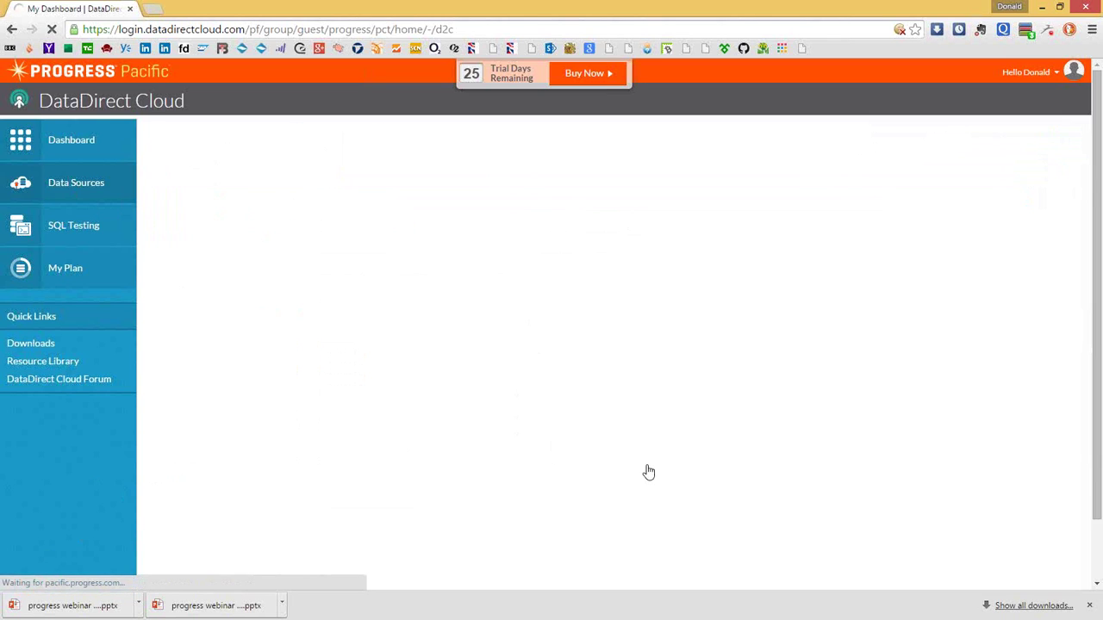
left_click(259, 319)
Name the new Google Analytics data source Google1.
left_click(340, 224)
type("s")
key("BackSpace")
type("Go")
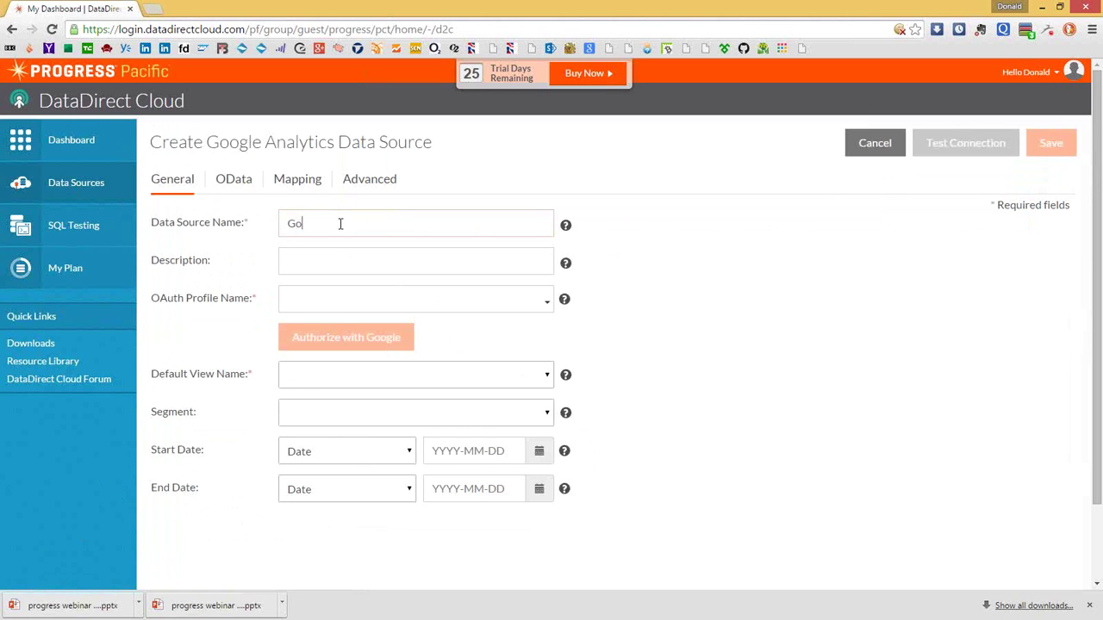
type("g")
key("BackSpace")
type("ogle1")
left_click(338, 304)
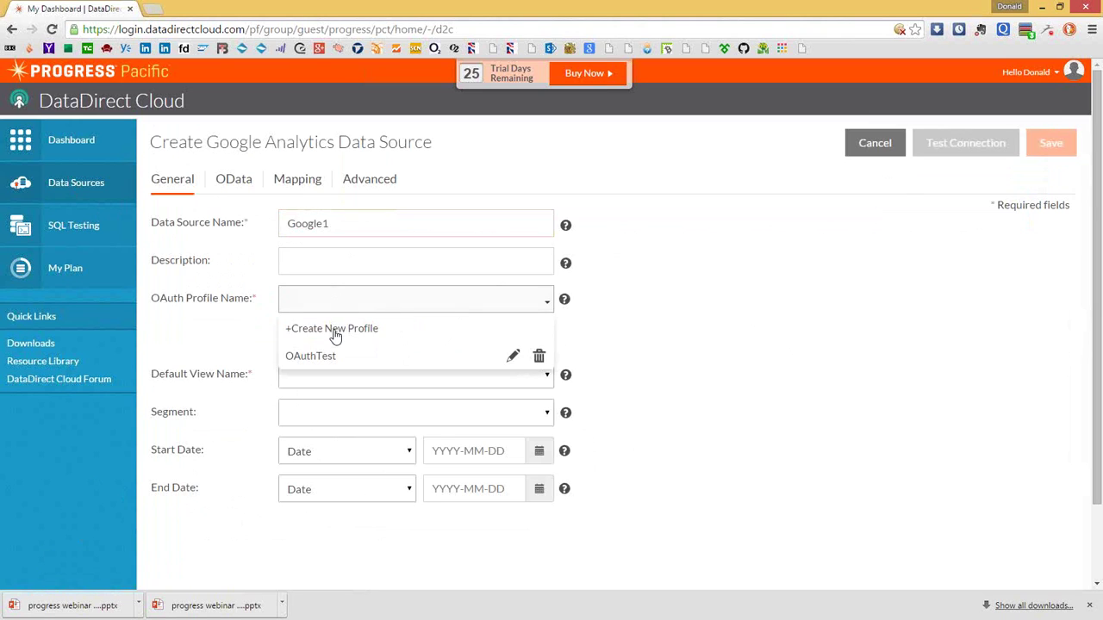
left_click(327, 357)
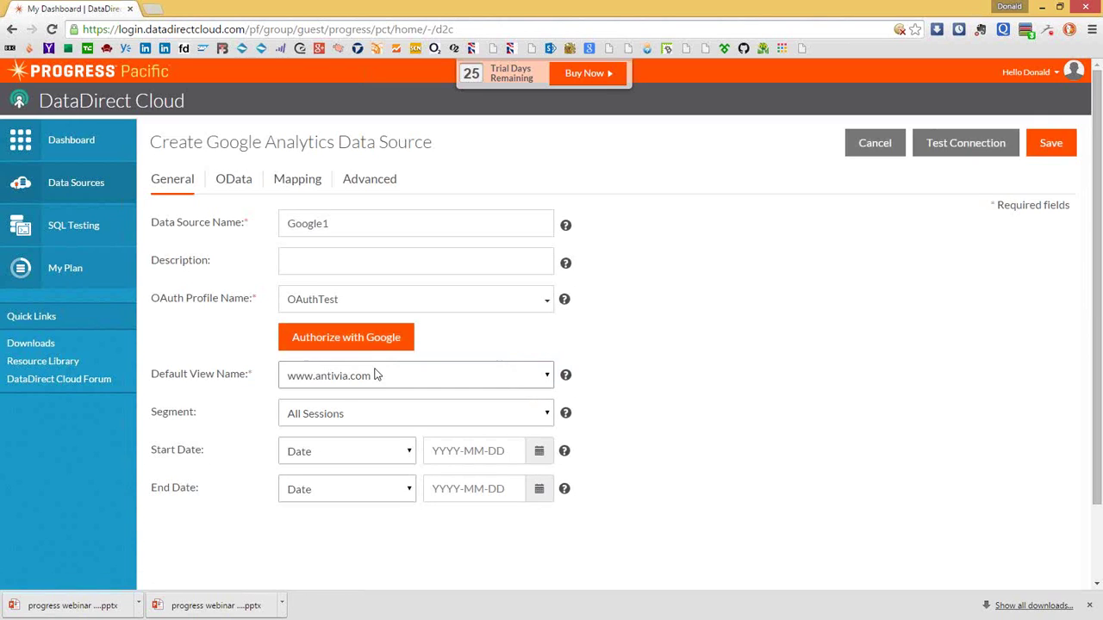
left_click(376, 376)
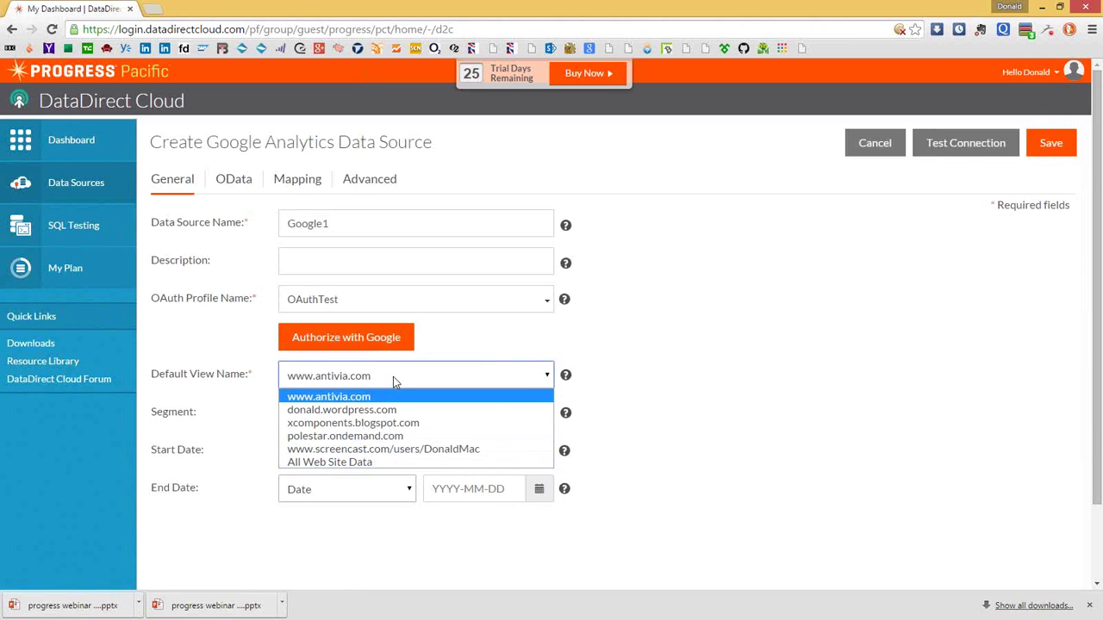
left_click(393, 376)
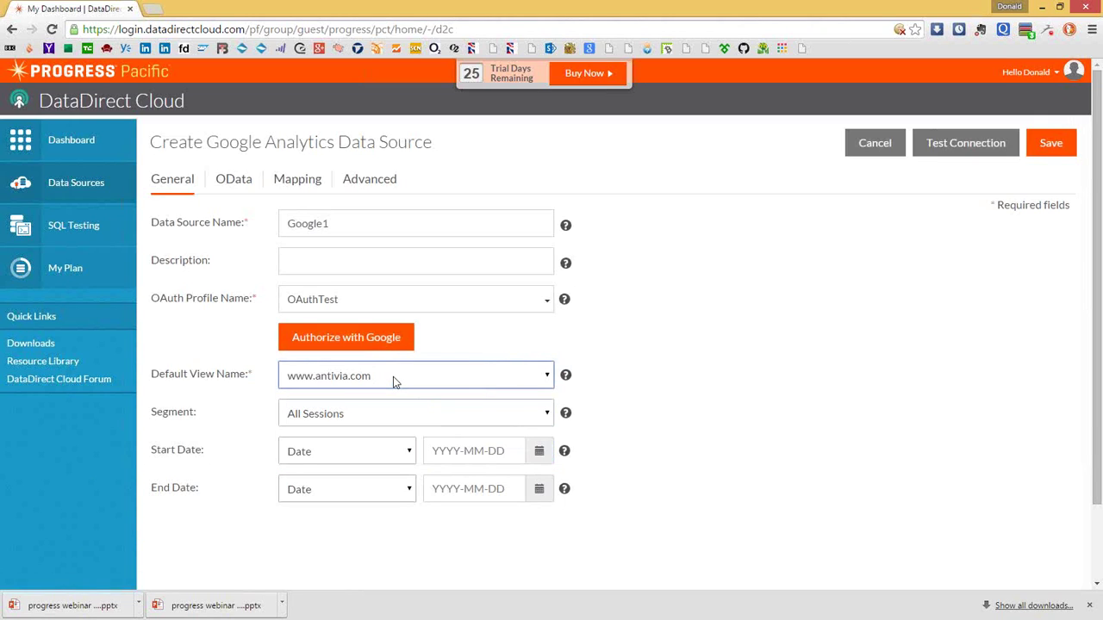
left_click(408, 415)
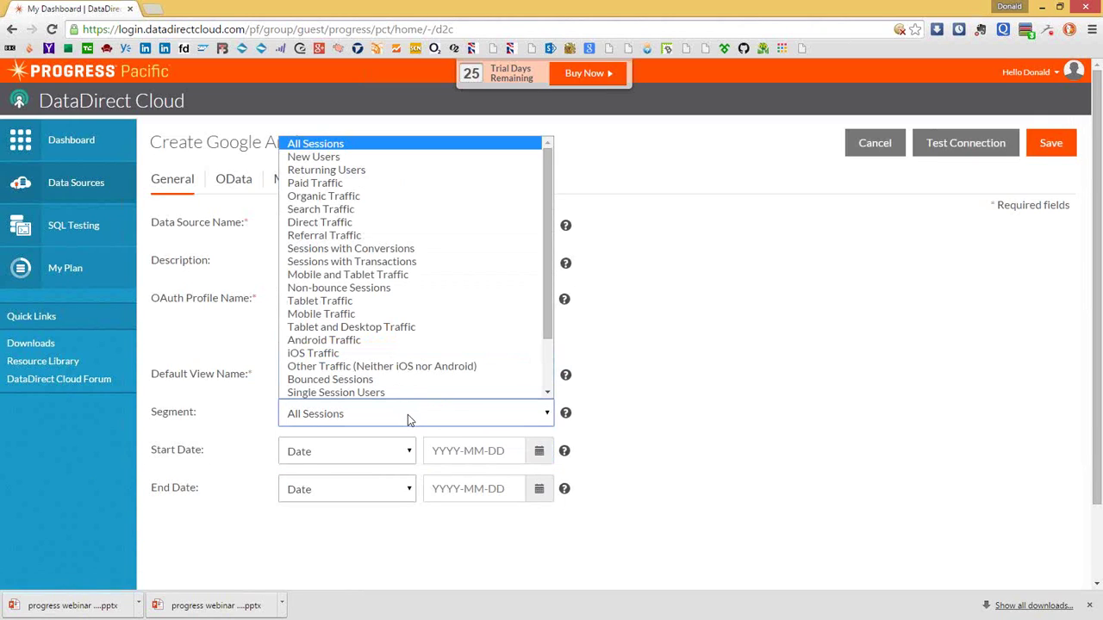
left_click(629, 429)
Set the data source's date range to start 100 days ago and end today.
left_click(376, 457)
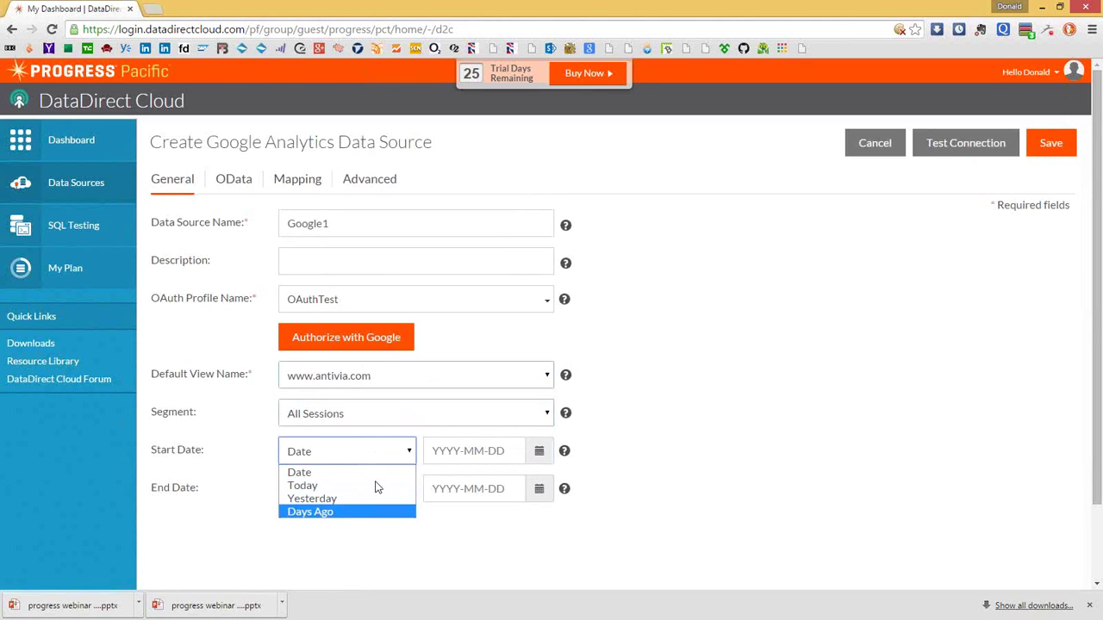
left_click(347, 512)
left_click(435, 455)
type("100")
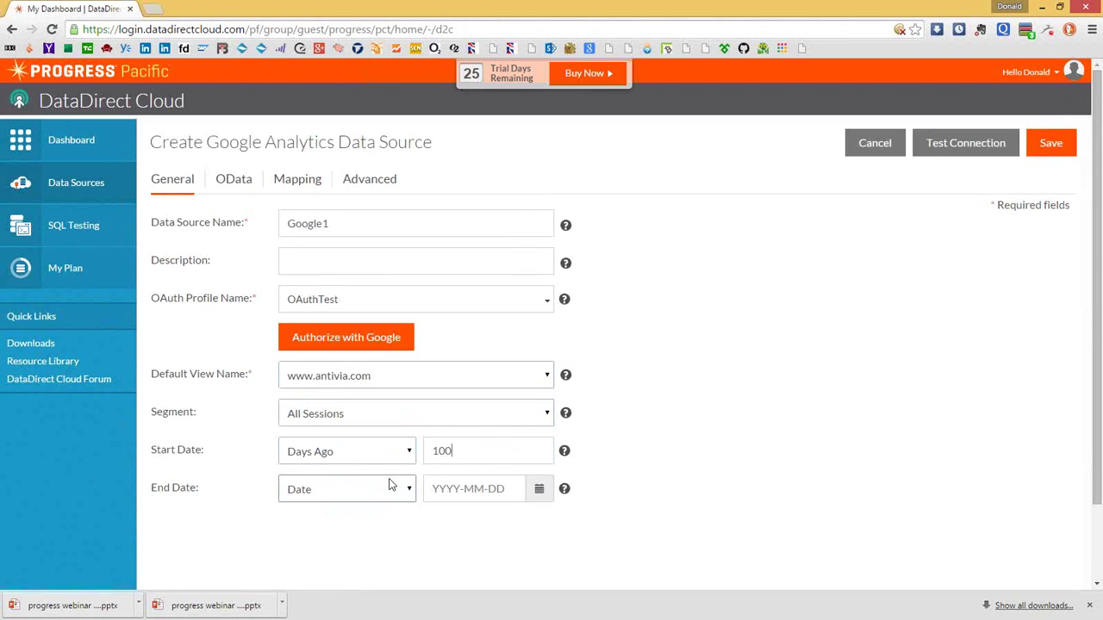
left_click(387, 487)
left_click(340, 536)
left_click(340, 498)
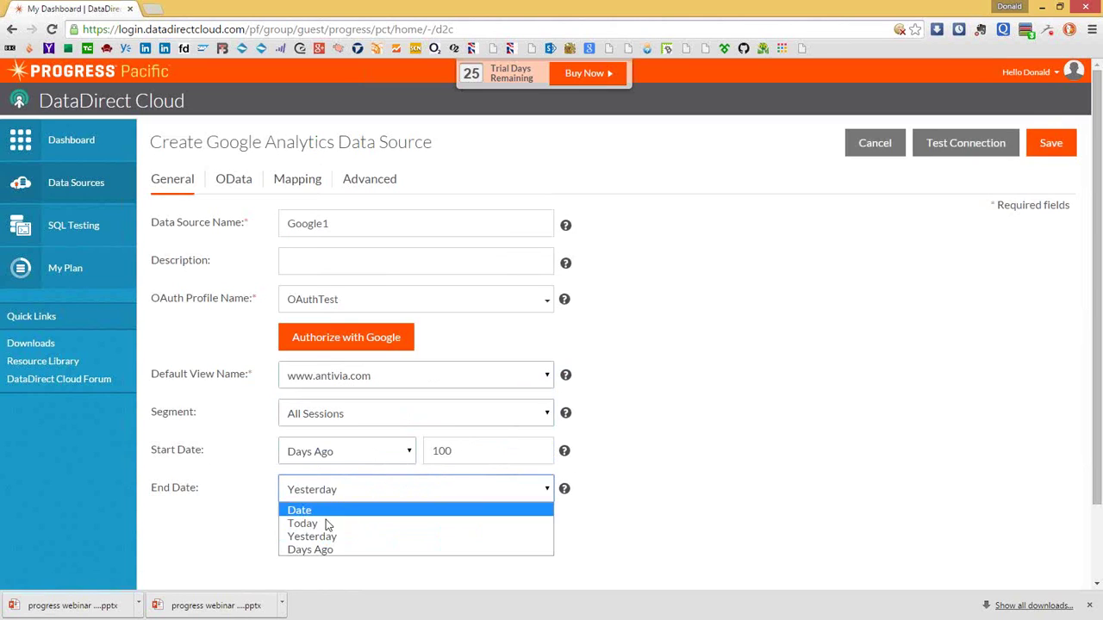
left_click(328, 524)
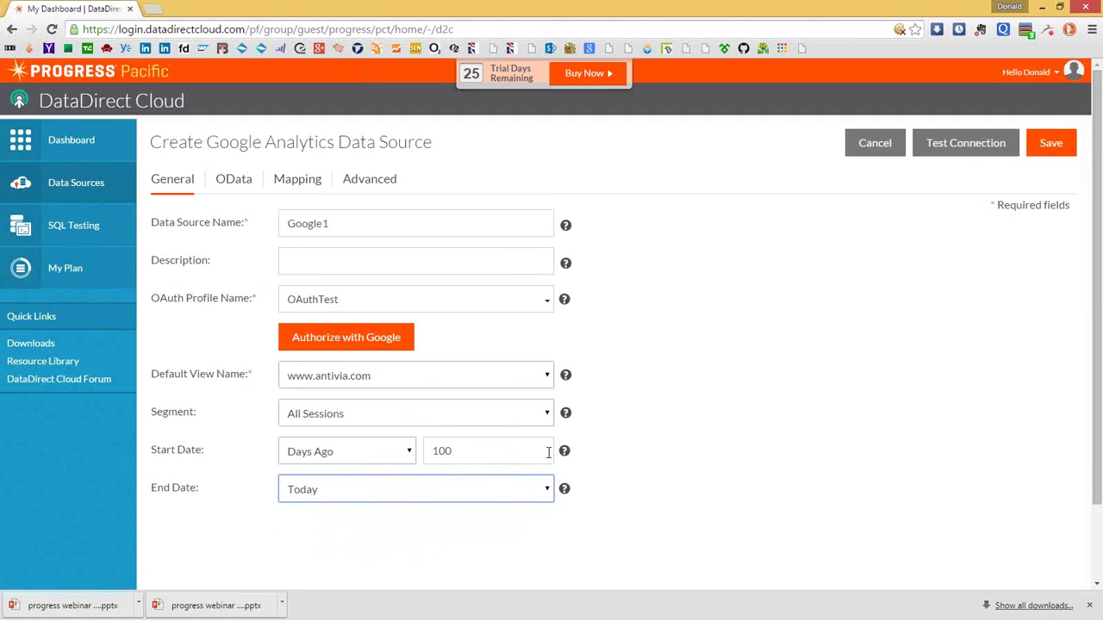
Return to the list of data sources without saving the new one and open the existing GoogleTest data source.
left_click(71, 186)
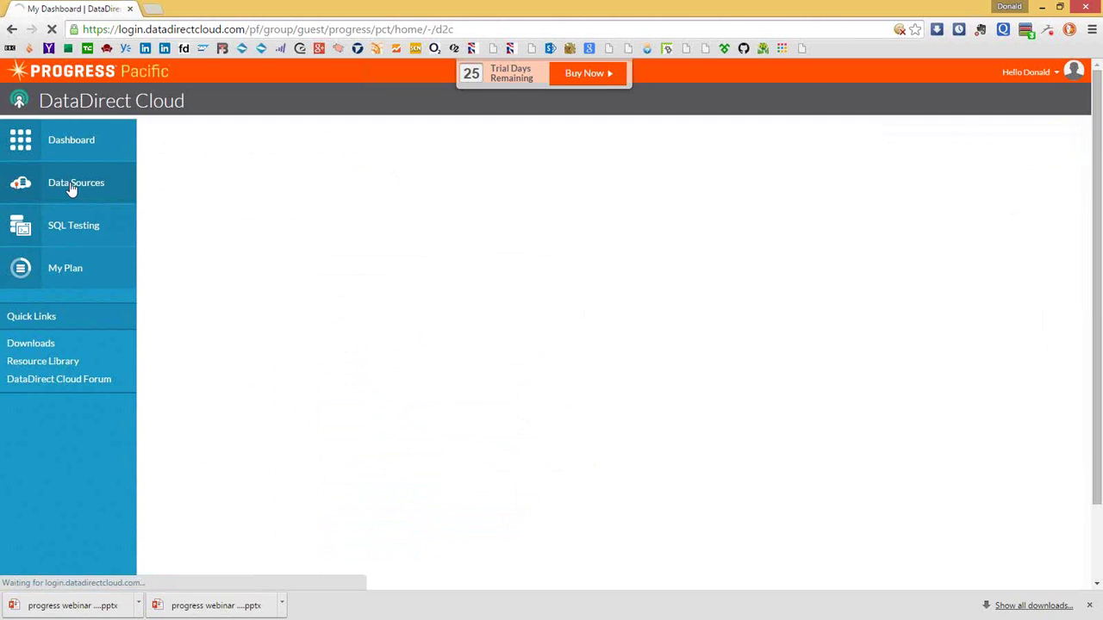
double_click(172, 222)
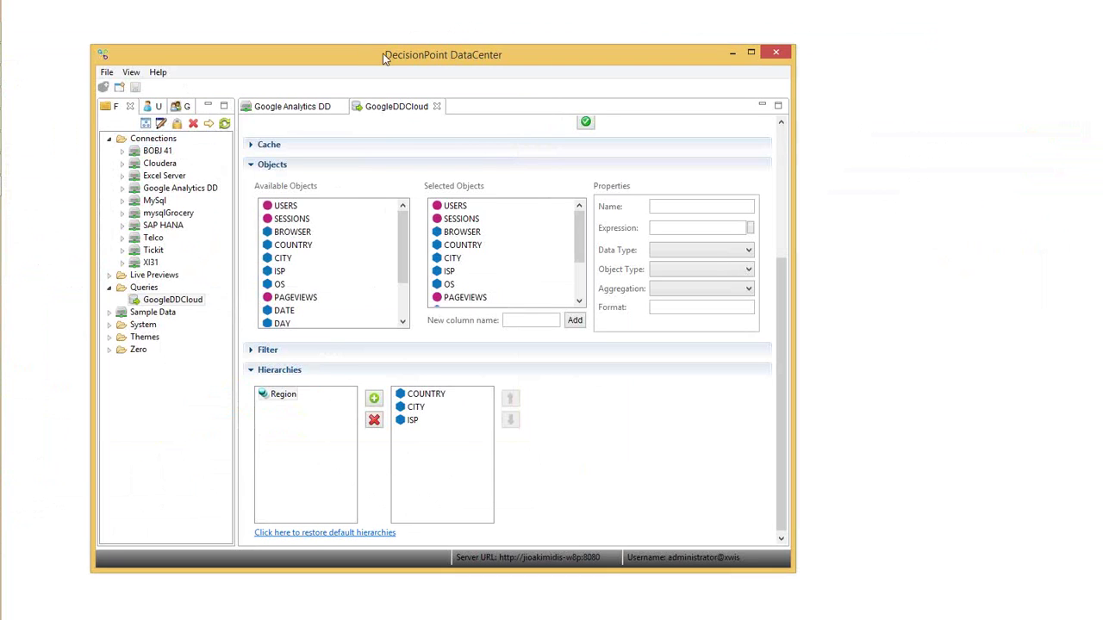
In DecisionPoint DataCenter, view the Google Analytics DD connection's settings and highlight the database name in its JDBC URL.
left_click_drag(385, 57, 477, 56)
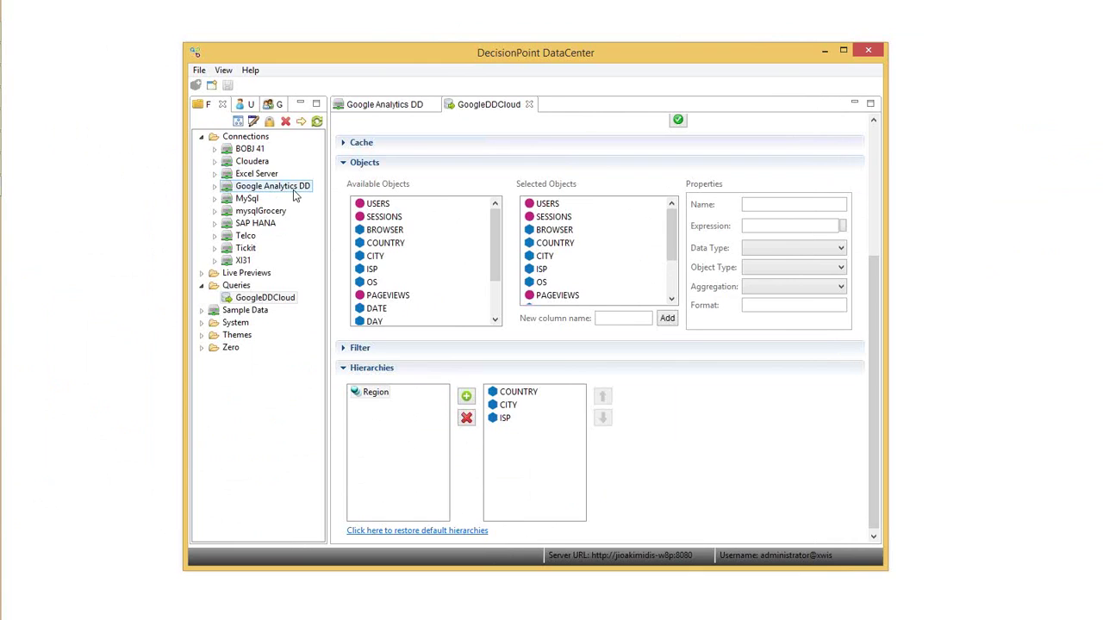
left_click(375, 107)
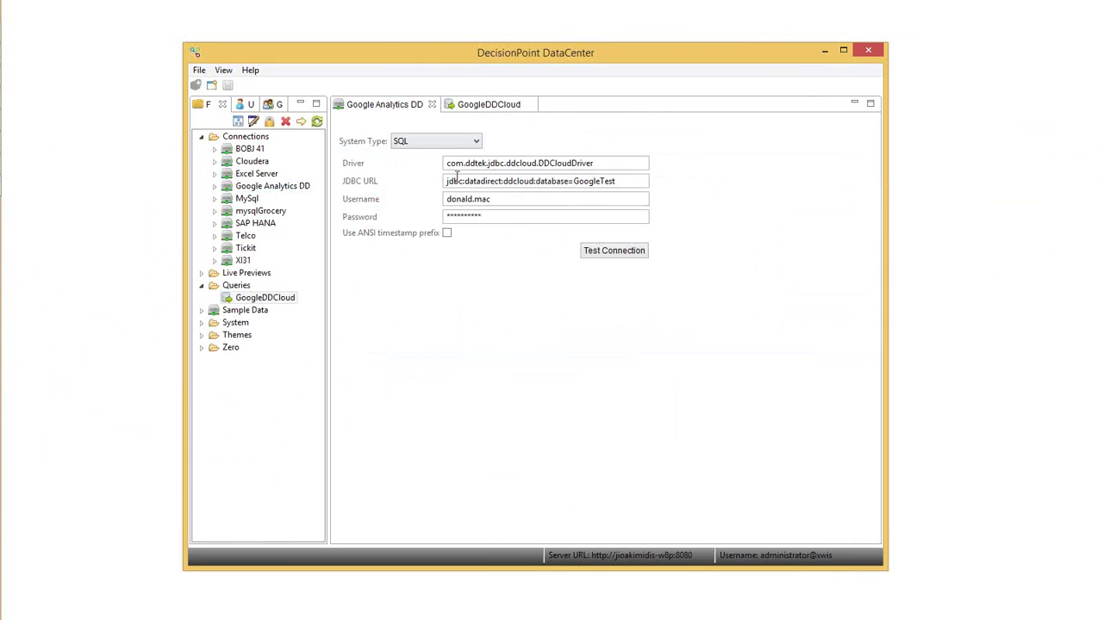
left_click_drag(622, 182, 574, 182)
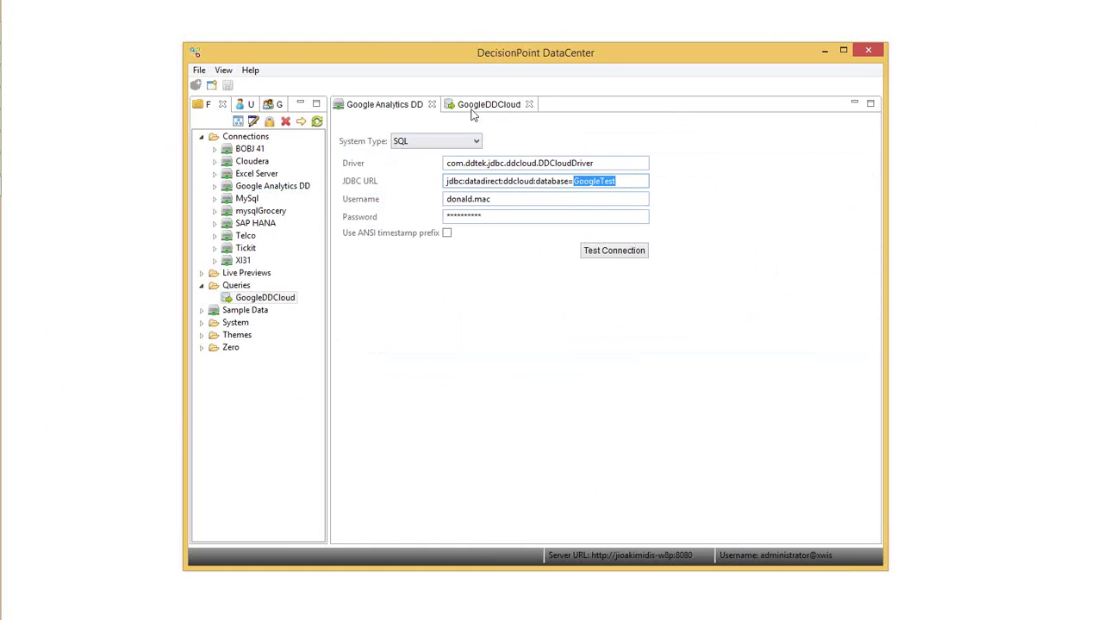
View the GoogleDDCloud query and examine its full SQL statement.
left_click(249, 297)
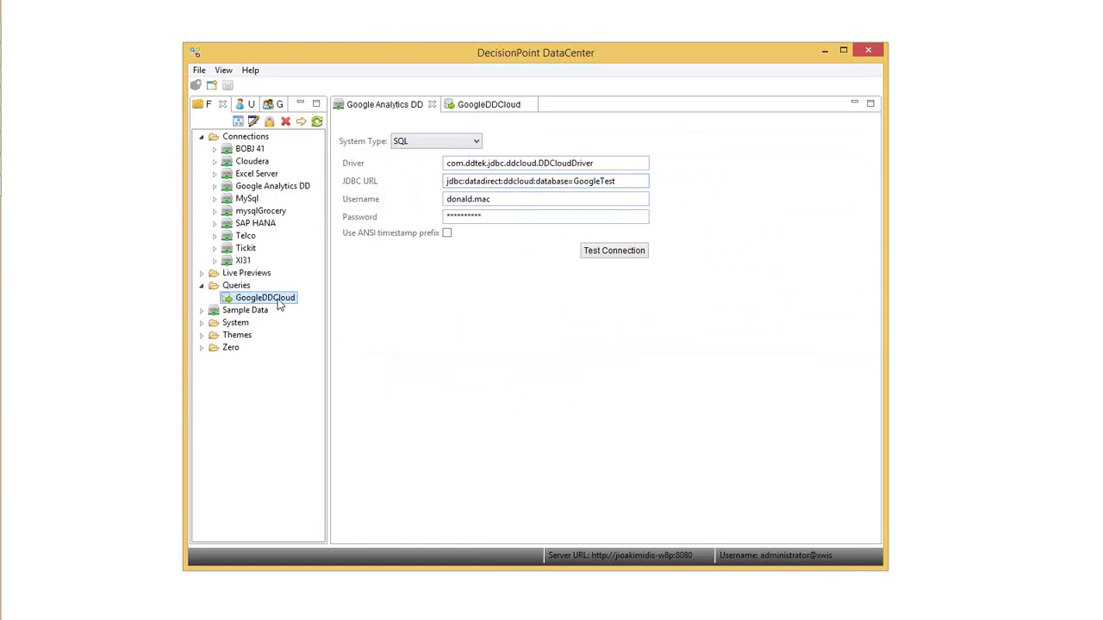
left_click(489, 107)
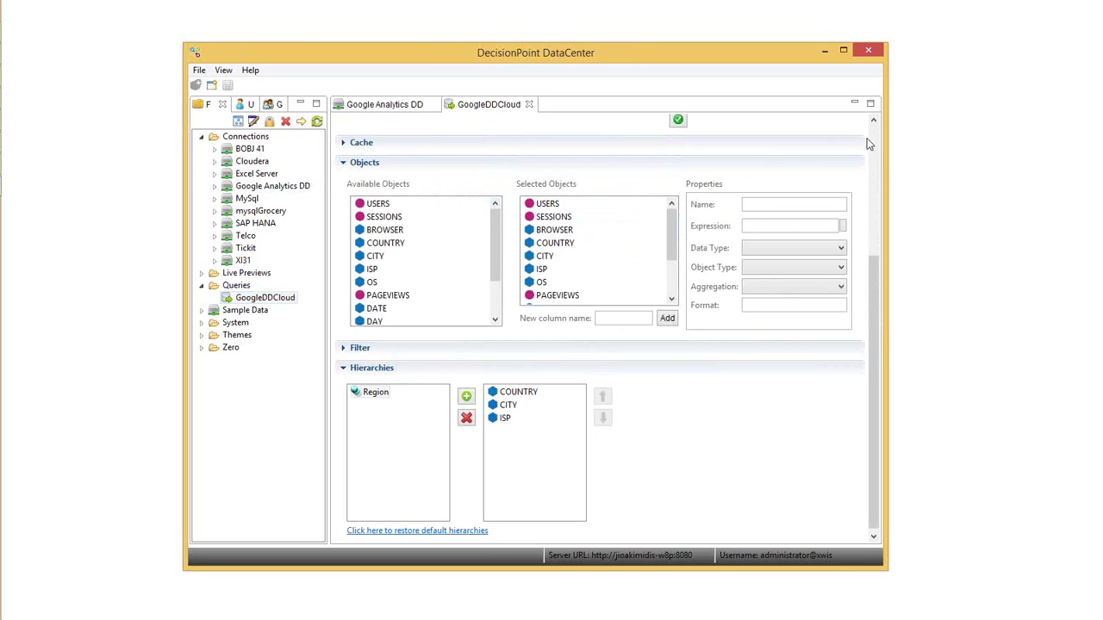
left_click(874, 142)
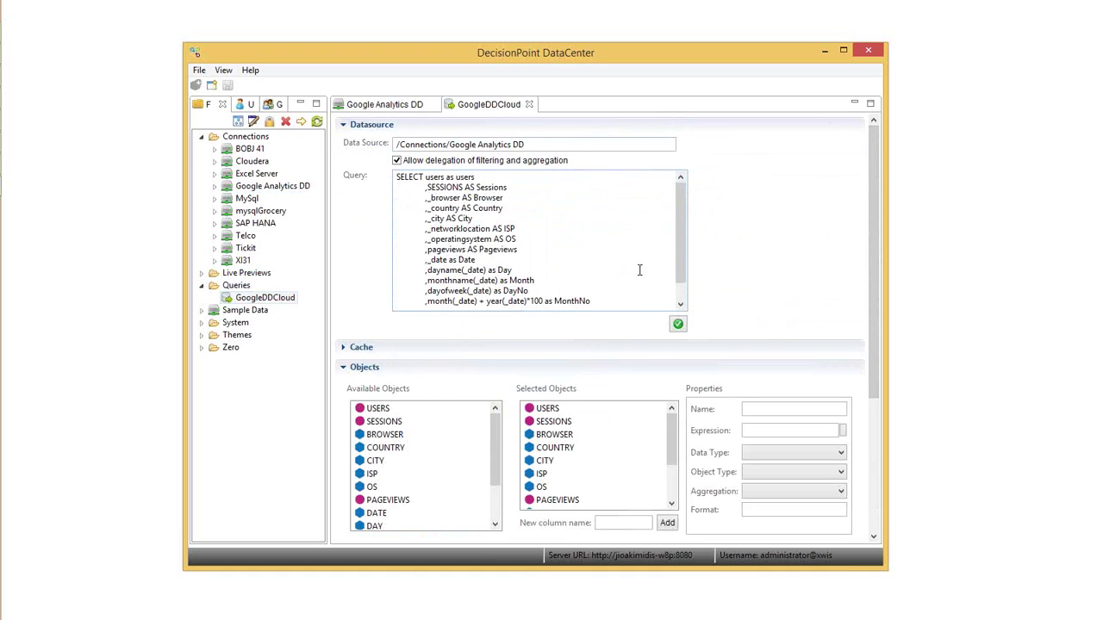
scroll(678, 285, "down", 1)
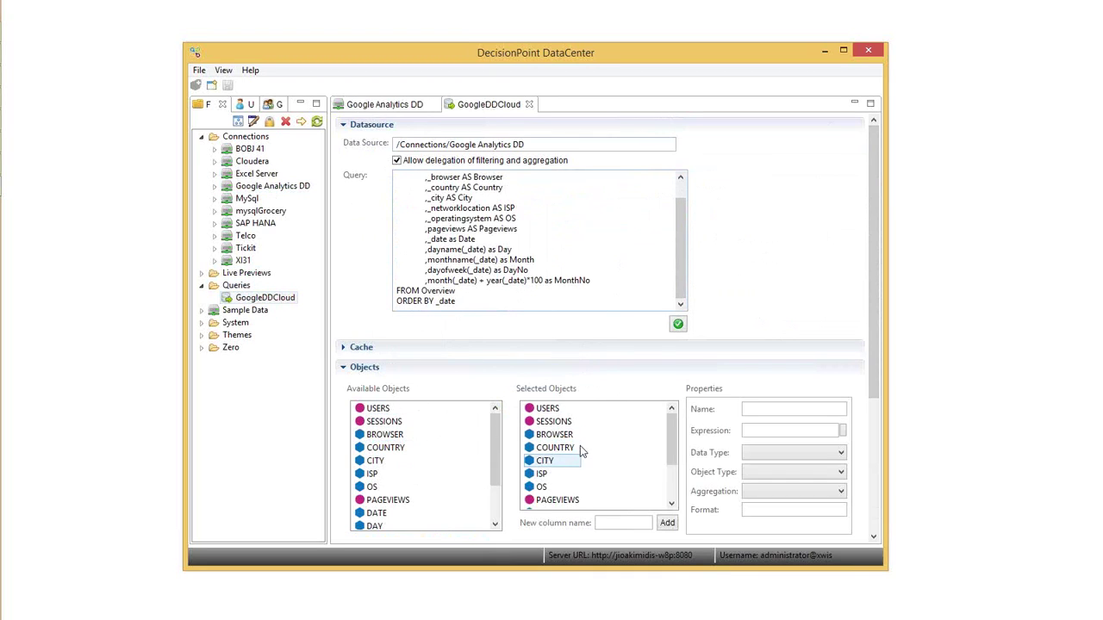
Collapse the query's Objects section and examine the levels of the Region hierarchy.
left_click(343, 367)
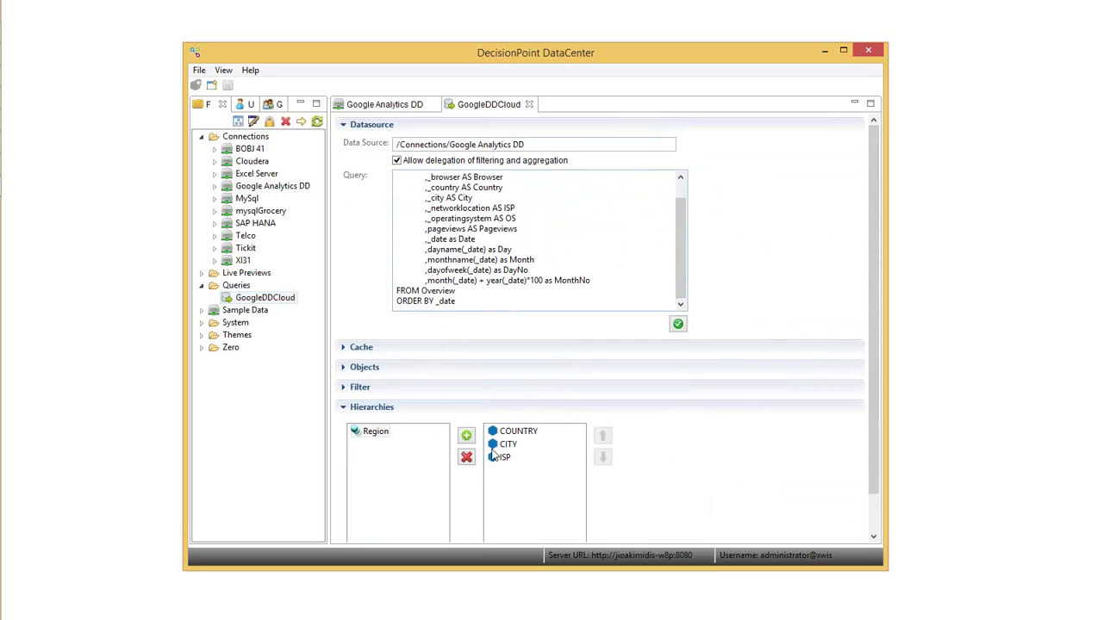
left_click(517, 431)
left_click(505, 457)
left_click(509, 473)
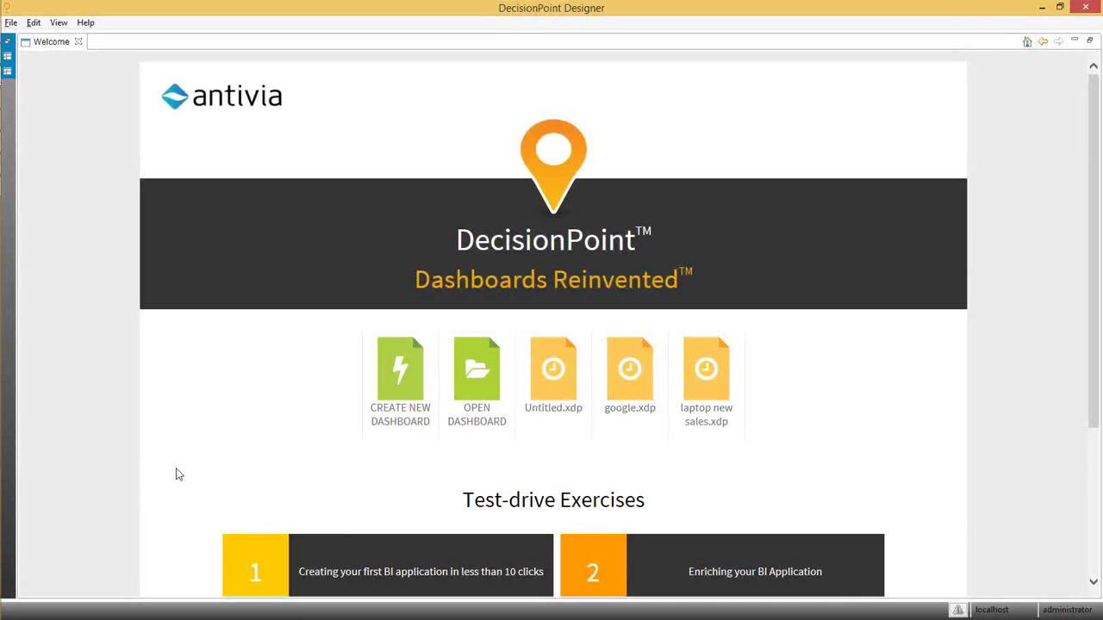
In DecisionPoint Designer, create a new dashboard based on the server dataset GoogleDDCloud in the Queries folder.
left_click(390, 376)
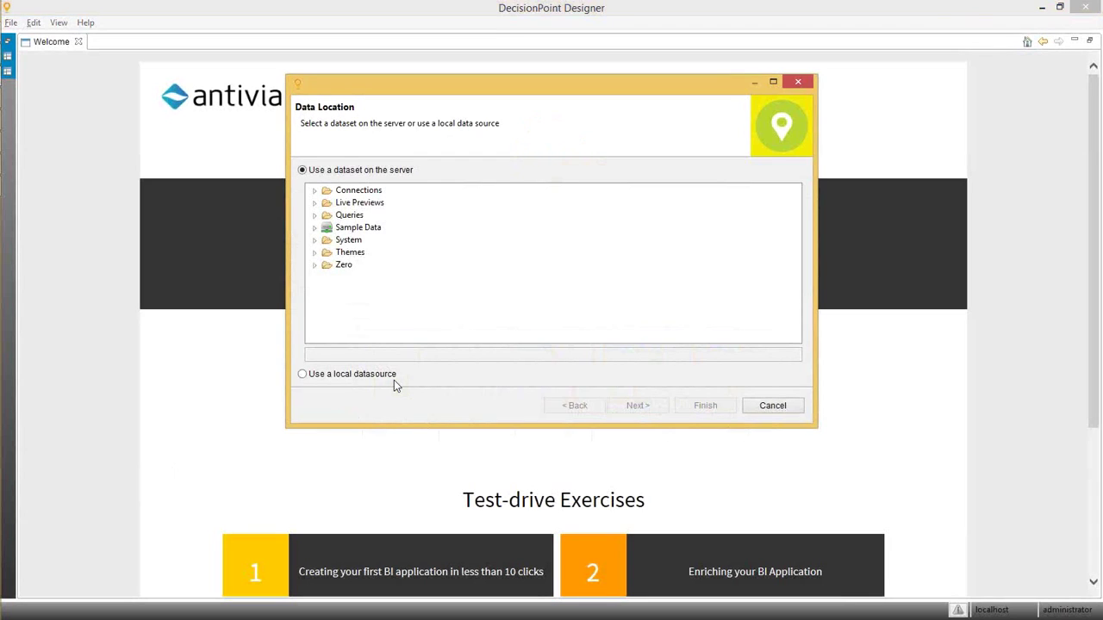
left_click(315, 216)
left_click(366, 228)
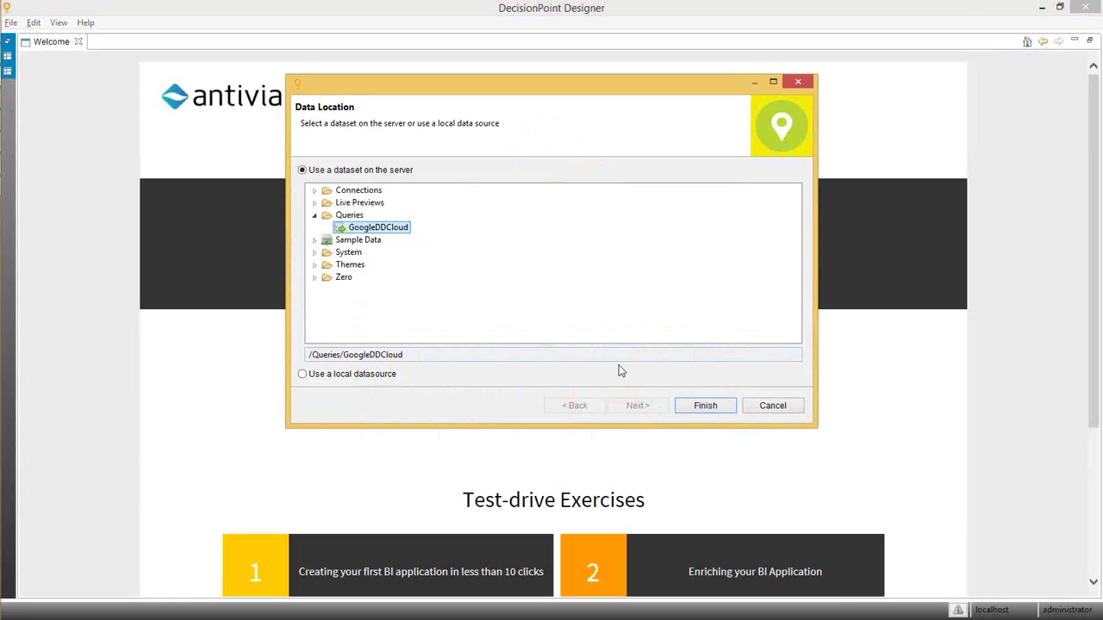
left_click(705, 411)
left_click(705, 410)
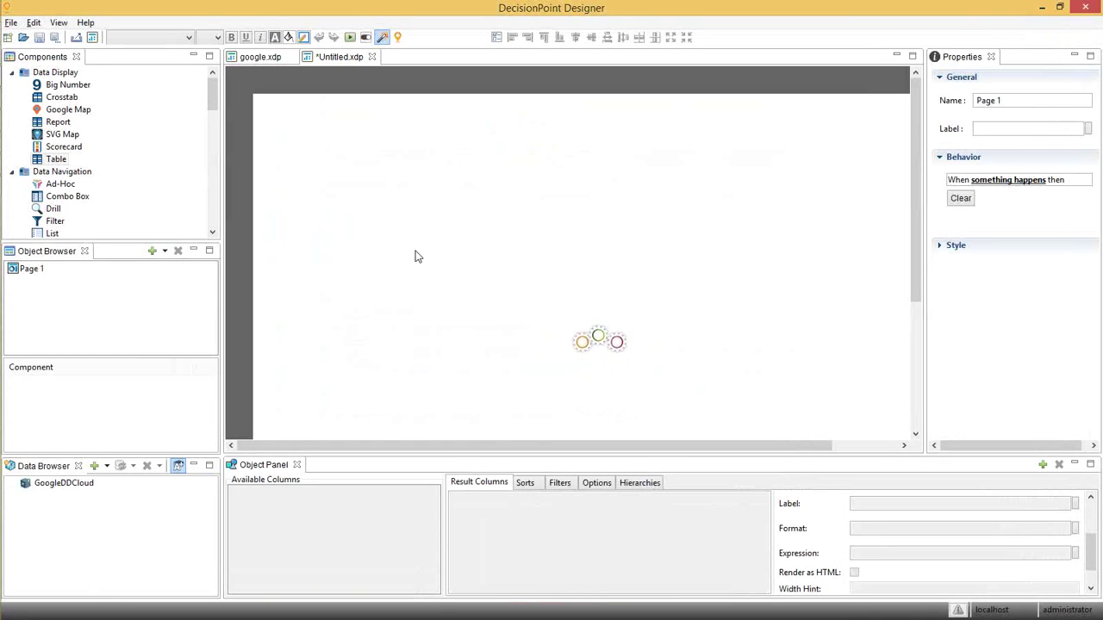
Place a column chart on the blank dashboard page at about X 50, Y 180.
left_click(40, 164)
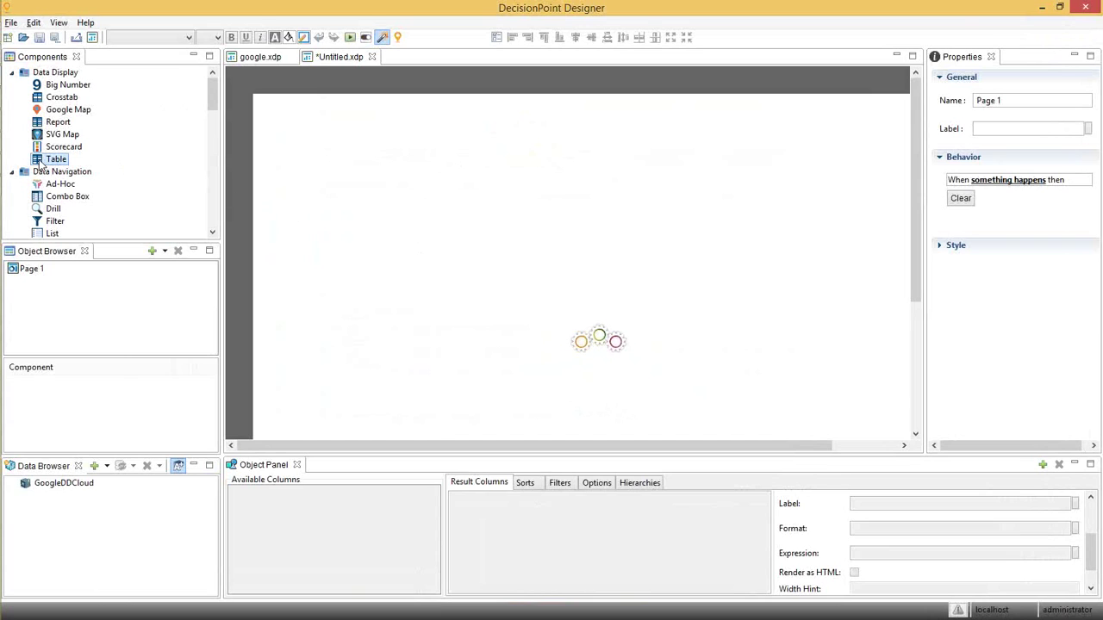
left_click(210, 215)
left_click_drag(53, 184, 288, 225)
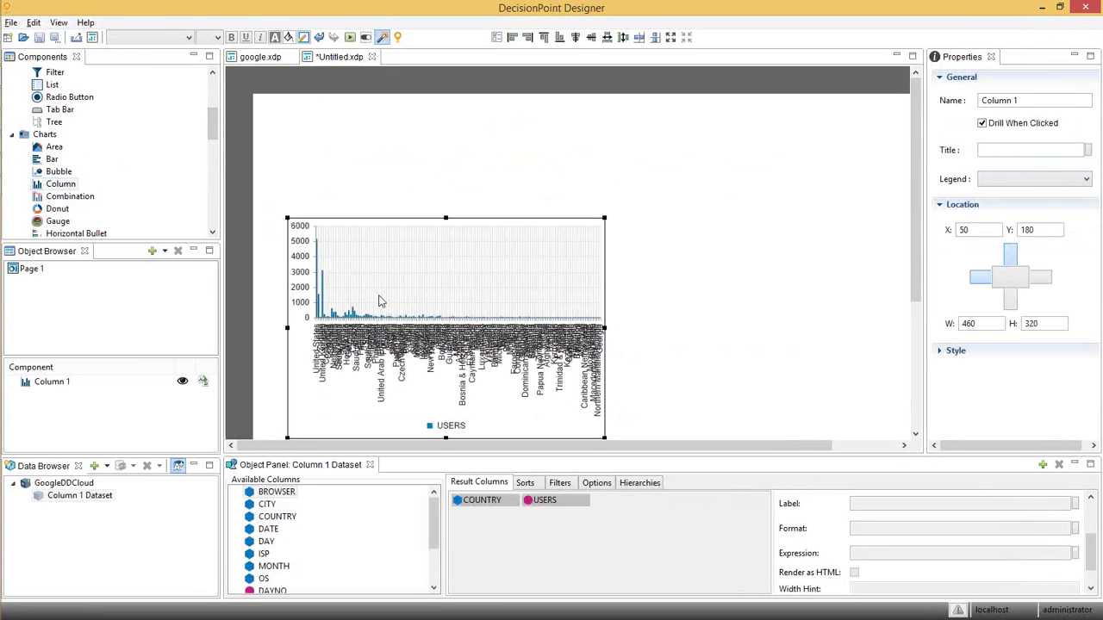
Replace COUNTRY with DATE in the column chart's result columns and widen the chart to 900 with its left edge at X 30.
left_click(481, 500)
left_click_drag(387, 528, 381, 522)
left_click_drag(268, 529, 528, 504)
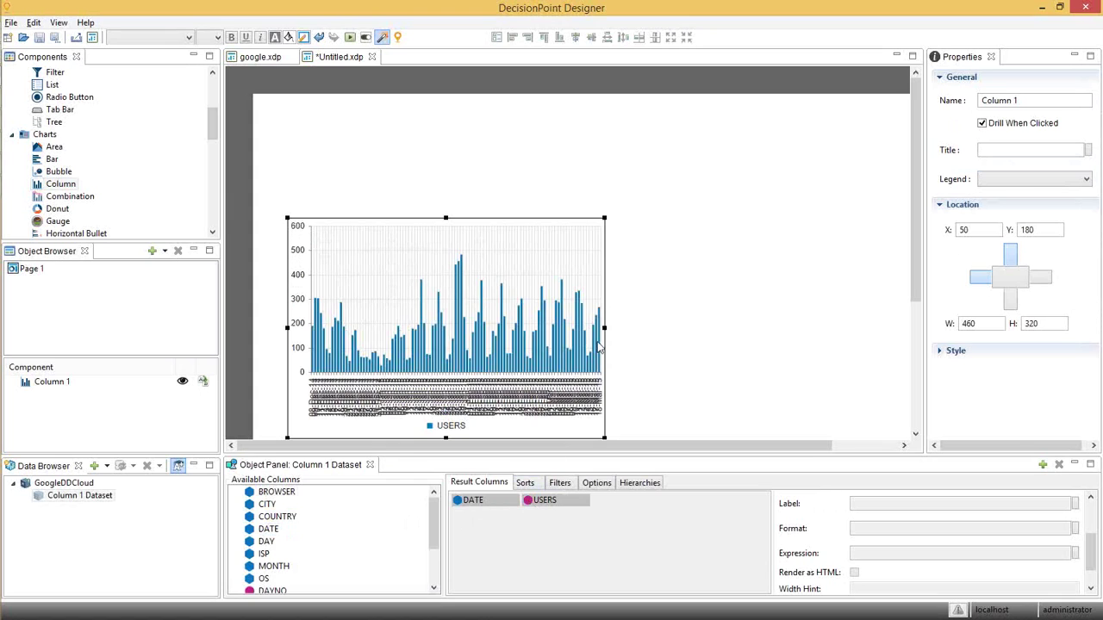
left_click_drag(878, 344, 893, 344)
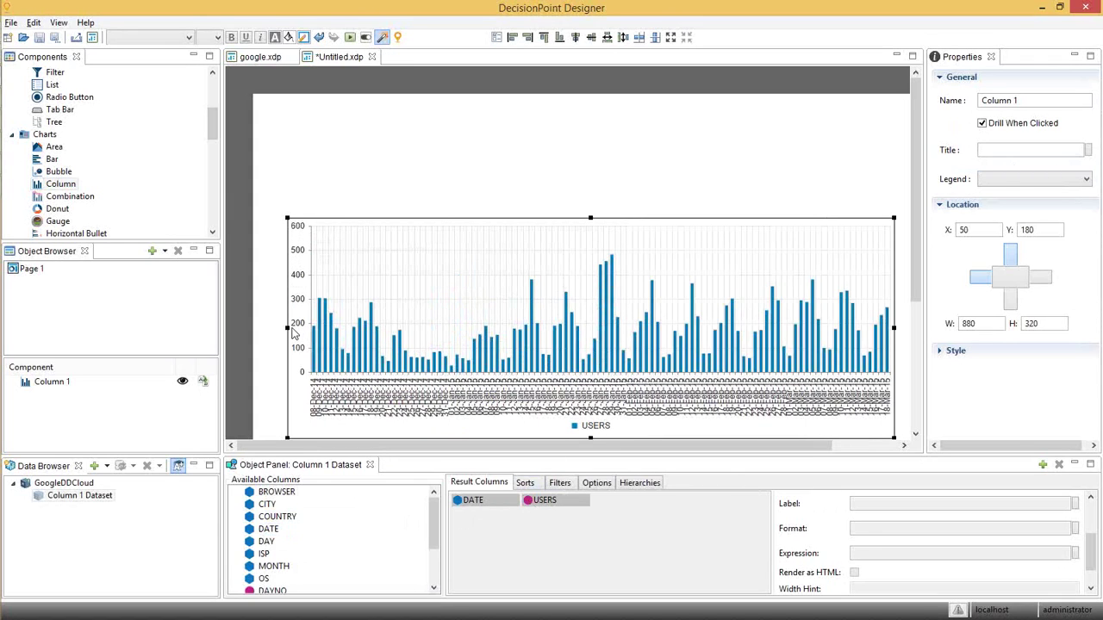
left_click_drag(287, 327, 273, 327)
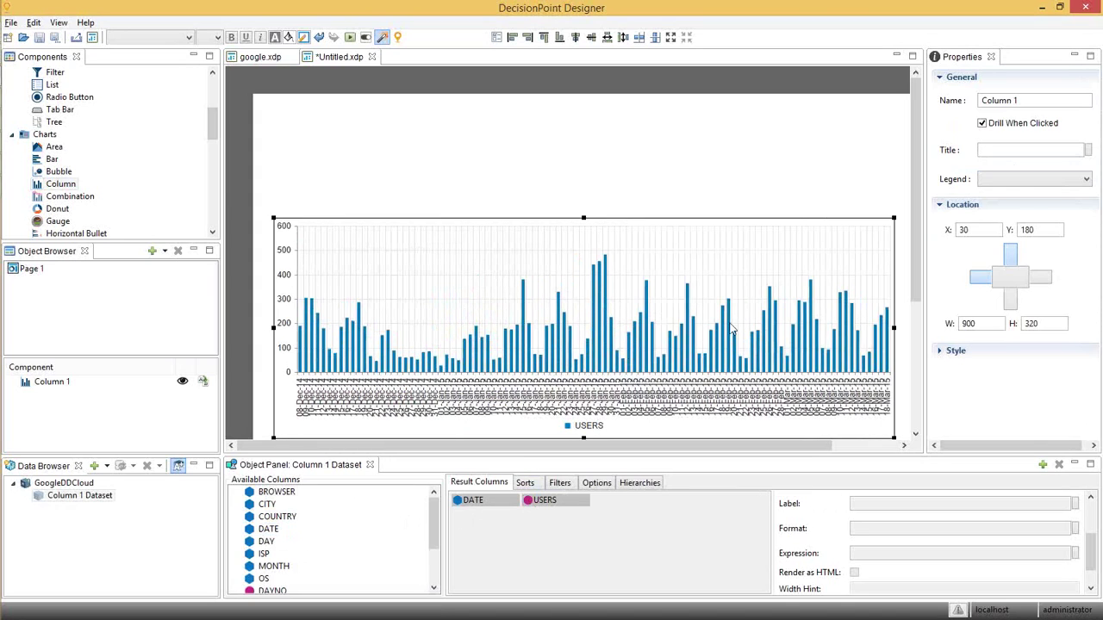
Set the label step of the column chart's category axis to 2 in its style properties.
left_click(939, 351)
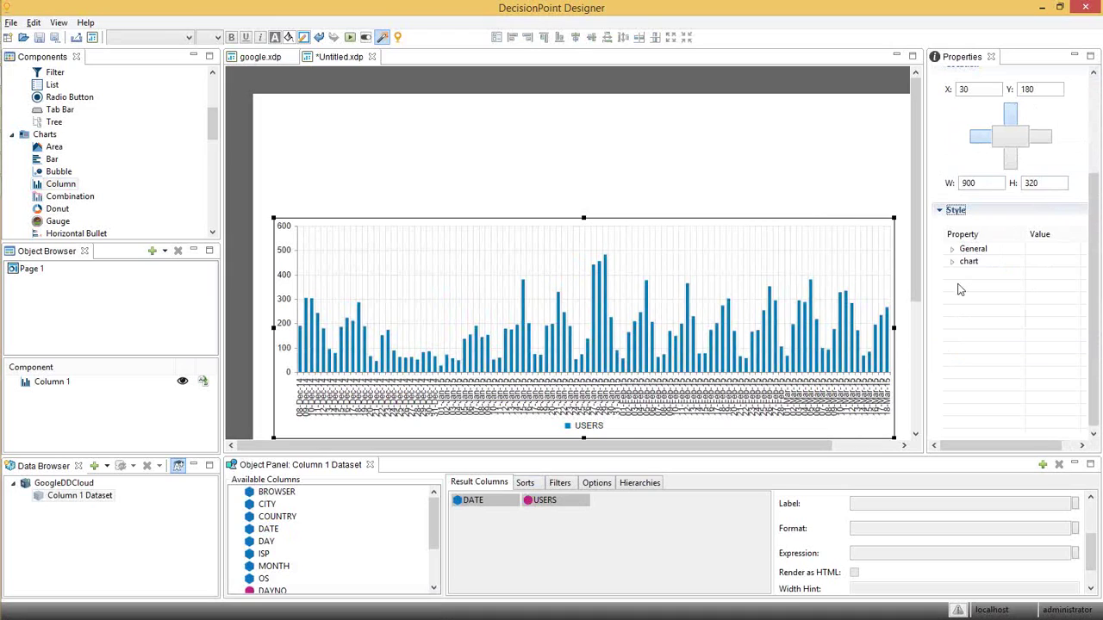
left_click(953, 262)
left_click(965, 274)
left_click(977, 324)
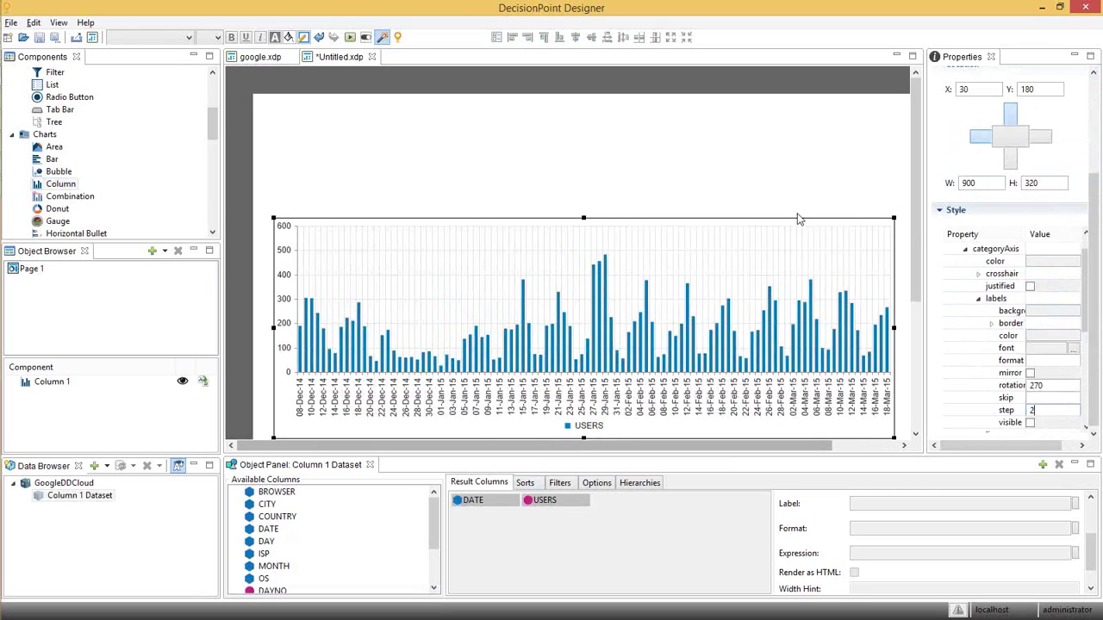
scroll(919, 335, "down", 5)
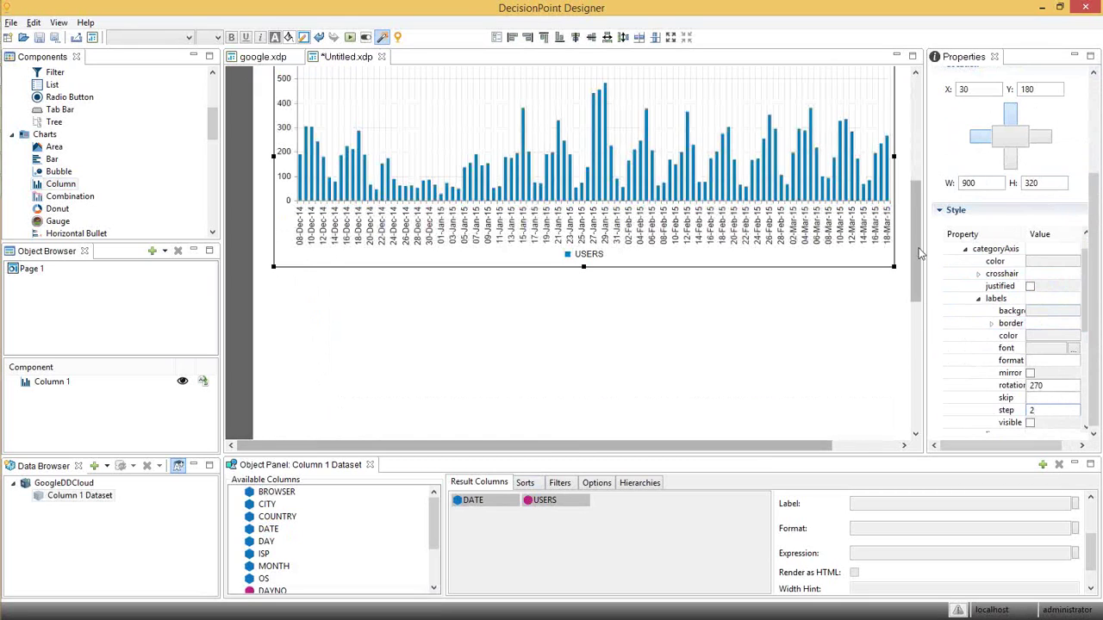
scroll(920, 215, "up", 4)
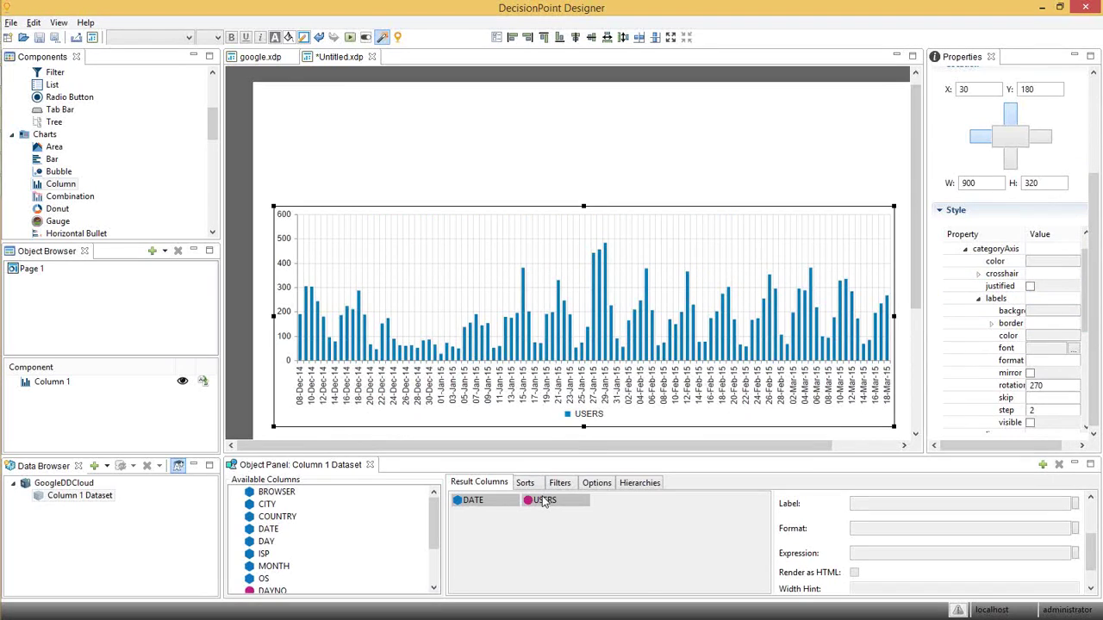
Try SESSIONS in place of USERS in the column chart's result columns, and put USERS back.
left_click_drag(543, 503, 433, 531)
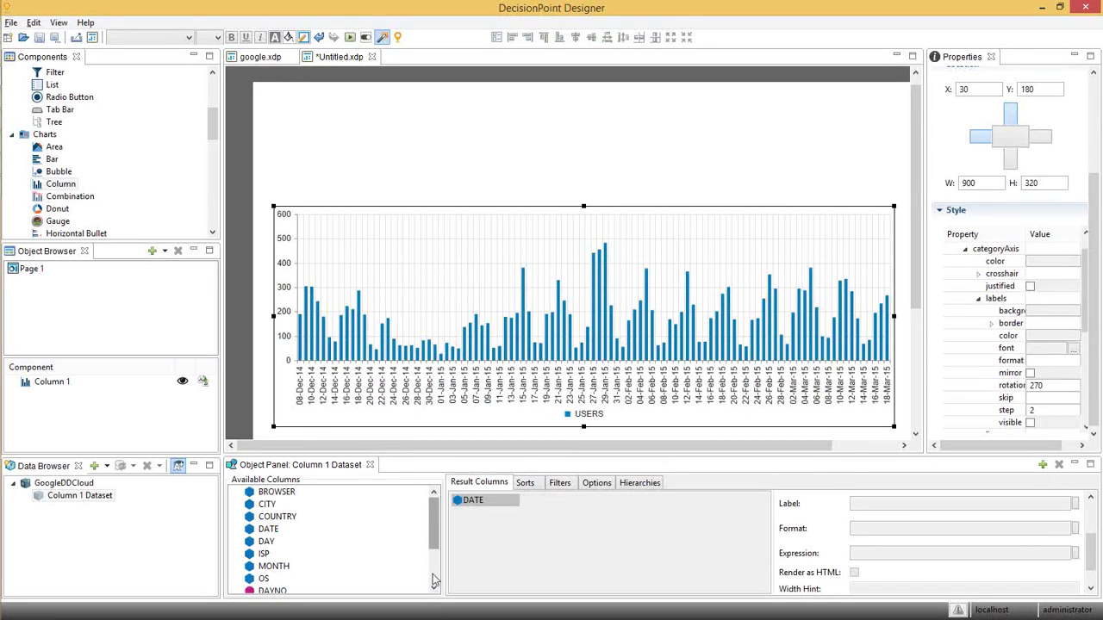
scroll(432, 574, "down", 3)
left_click_drag(275, 566, 549, 553)
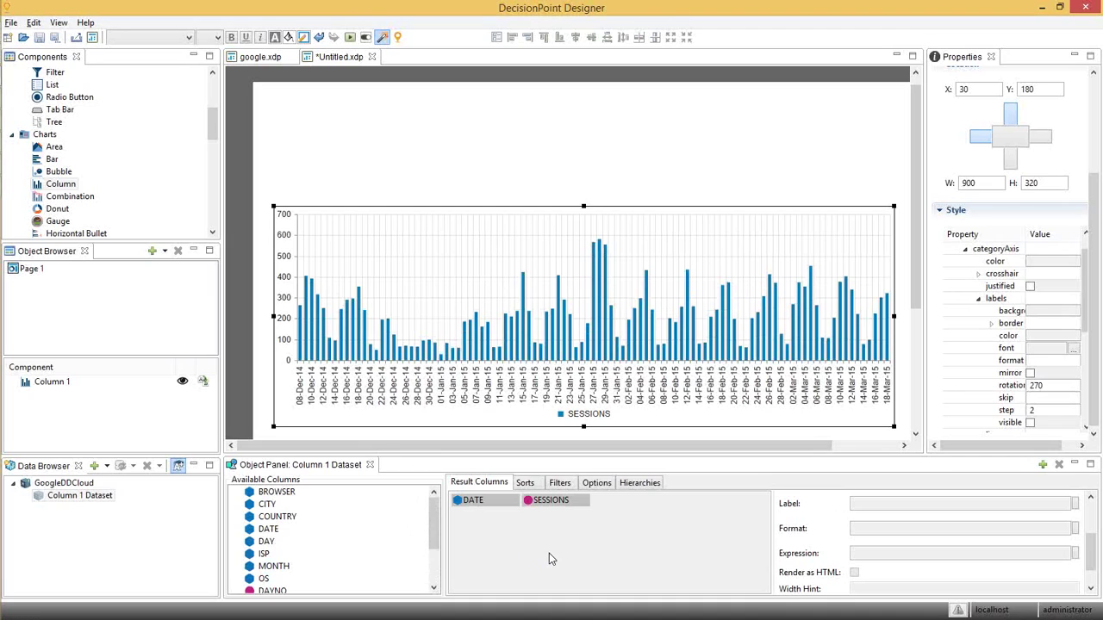
scroll(431, 573, "down", 3)
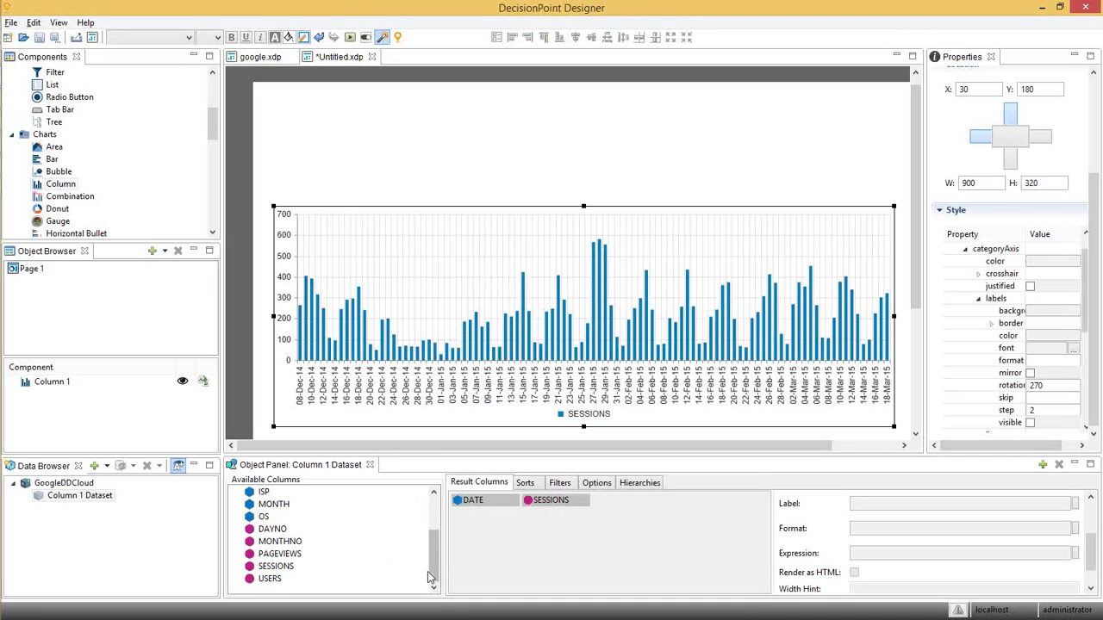
left_click_drag(270, 578, 554, 515)
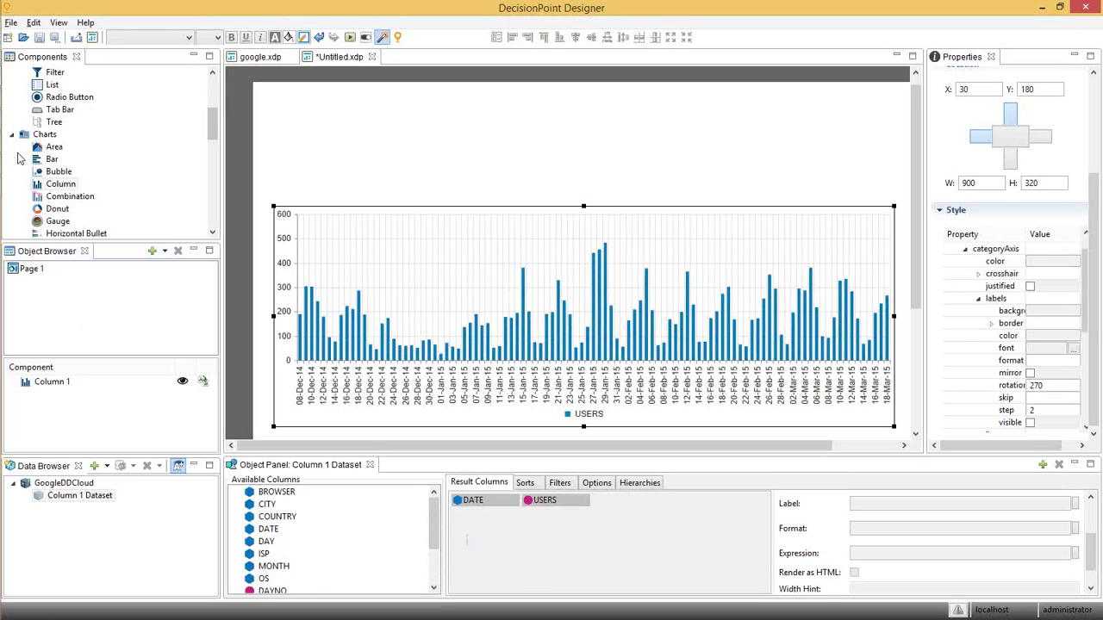
Place a combo box at X 30, Y 50 and replace COUNTRY with MONTH in its result columns.
scroll(218, 97, "up", 4)
left_click_drag(86, 198, 291, 190)
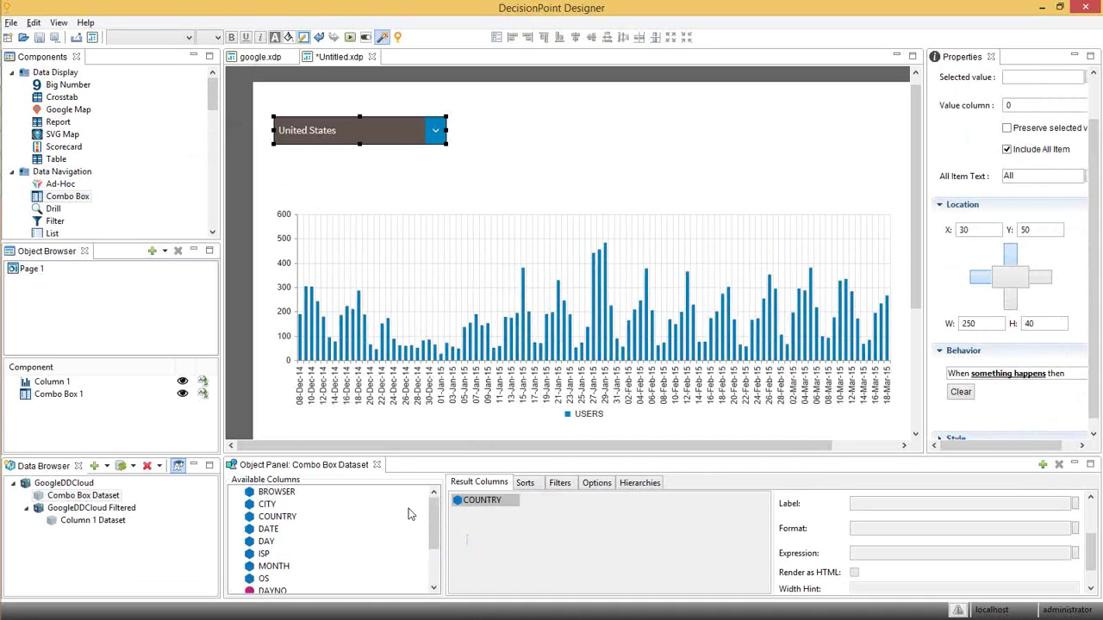
key("Delete")
left_click_drag(274, 566, 494, 532)
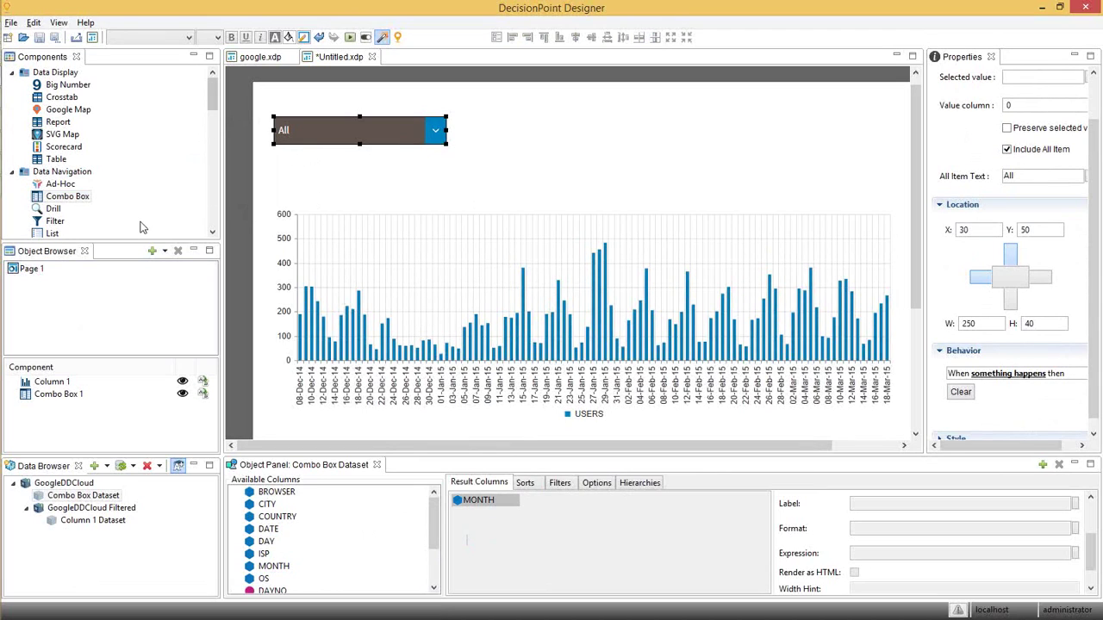
Place a Drill component at X 30, Y 120 and move the column chart down to Y 220.
left_click_drag(53, 208, 274, 170)
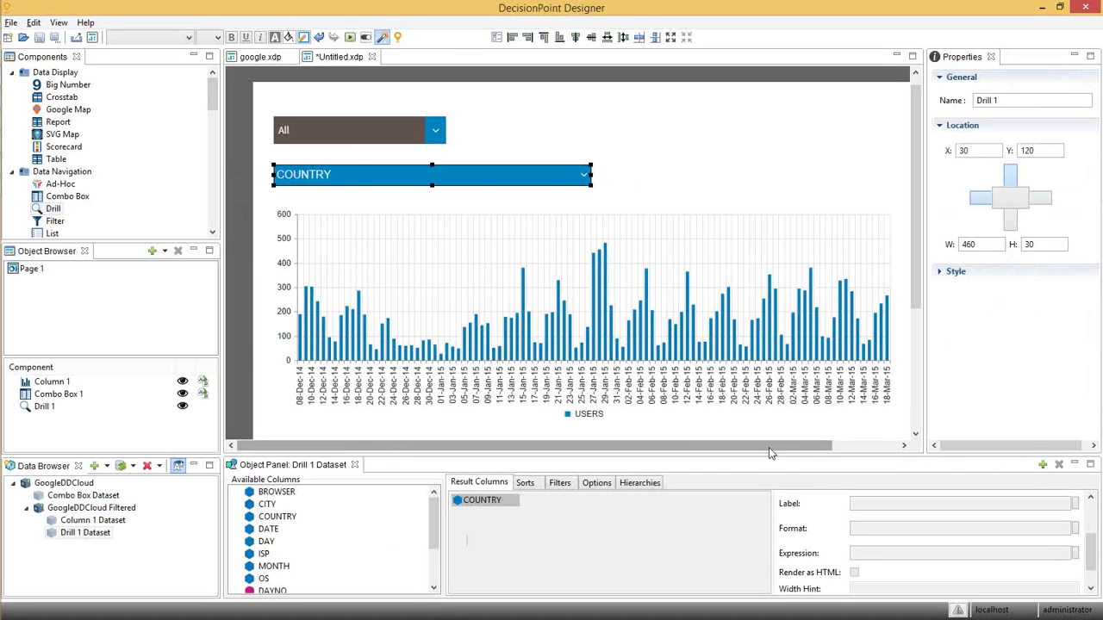
left_click_drag(769, 448, 840, 448)
left_click(420, 329)
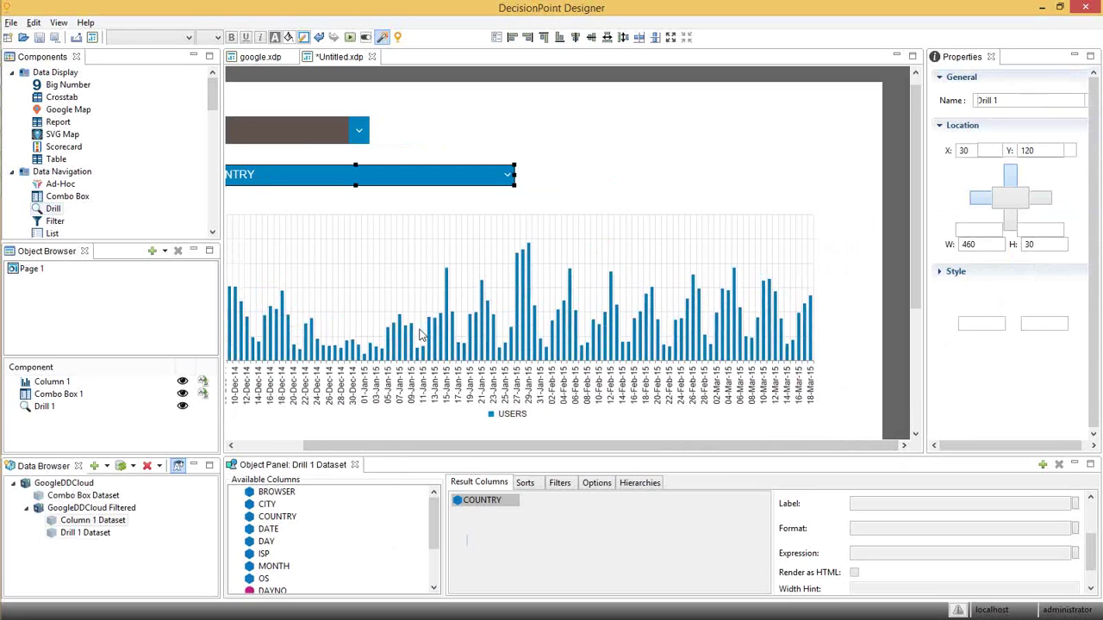
left_click(325, 178)
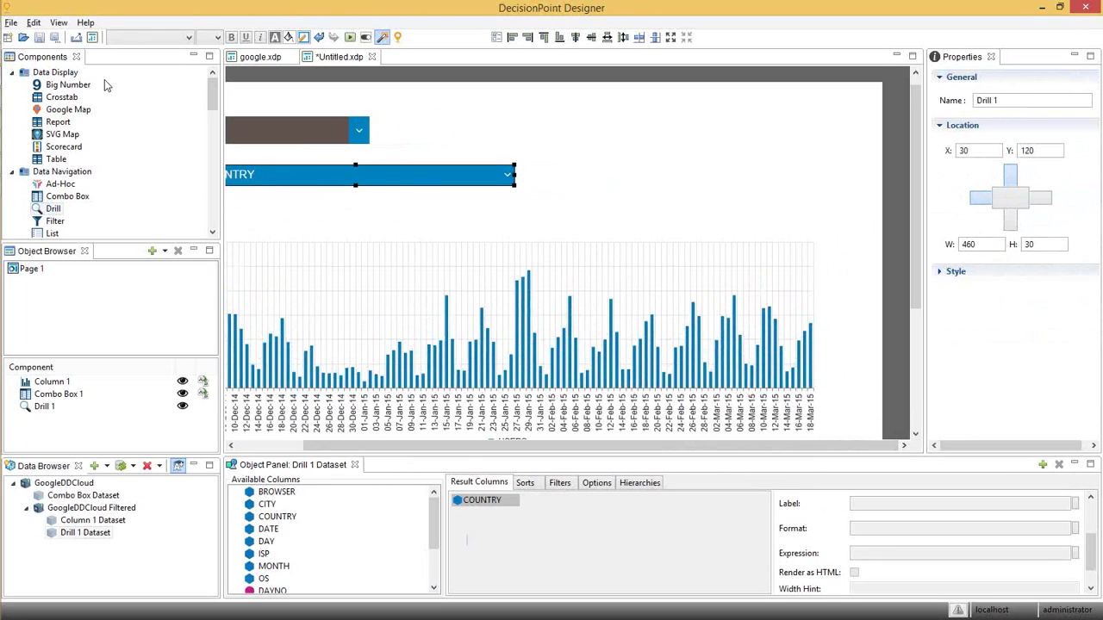
Place a Big Number component at X 510, Y 20 and reduce its height to 200.
left_click(102, 85)
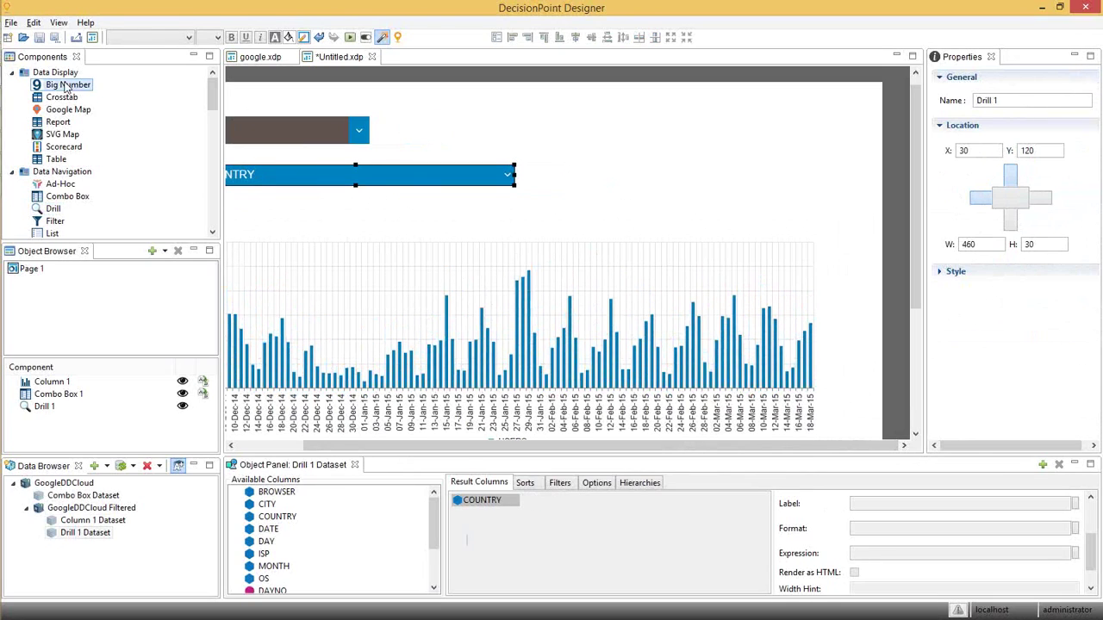
left_click(566, 151)
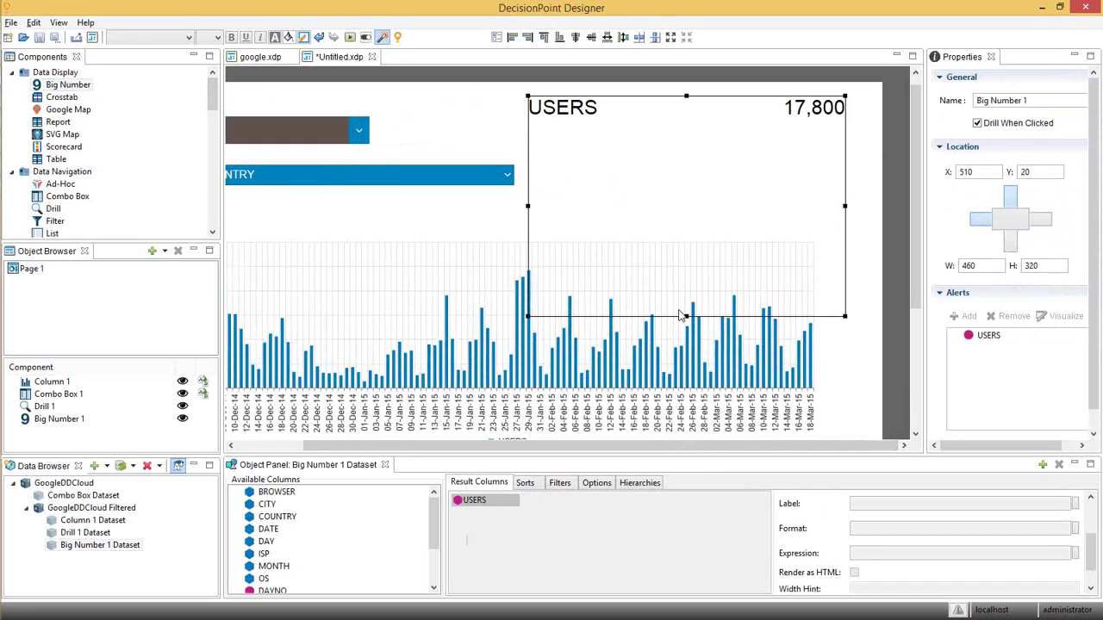
left_click_drag(686, 317, 682, 236)
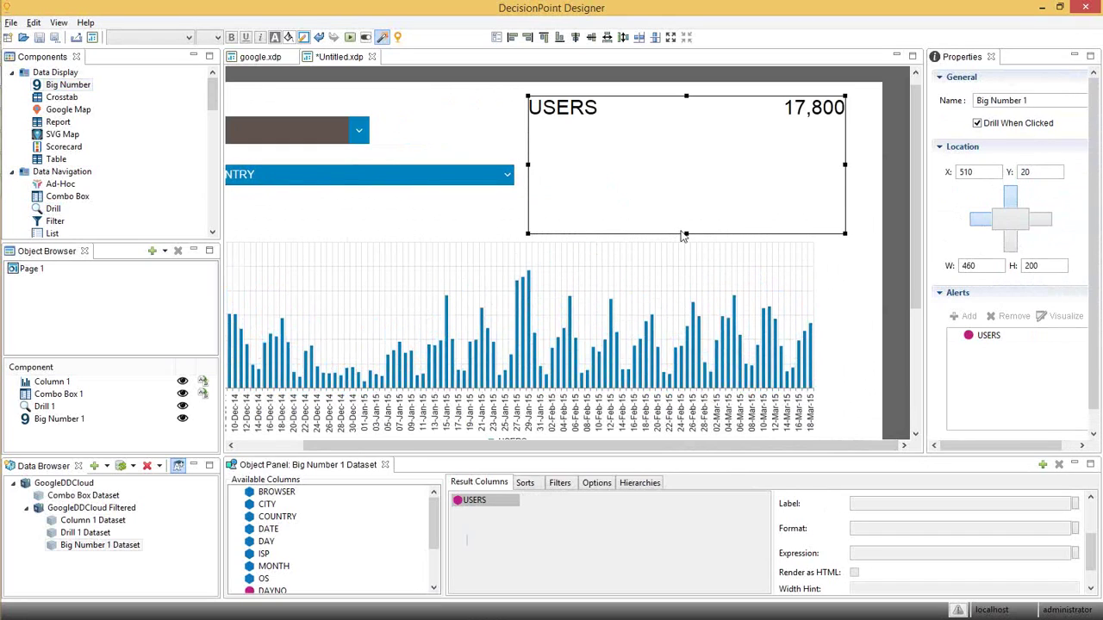
Add PAGEVIEWS and SESSIONS to the Big Number's result columns after USERS.
scroll(440, 541, "down", 2)
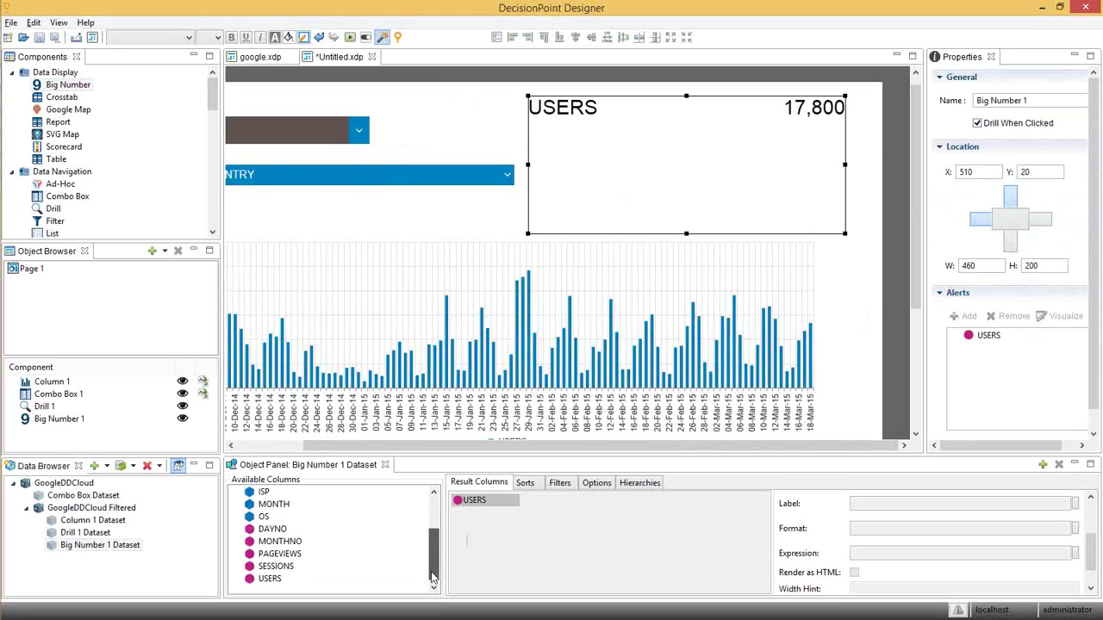
left_click(276, 566, "shift")
left_click_drag(276, 567, 515, 540)
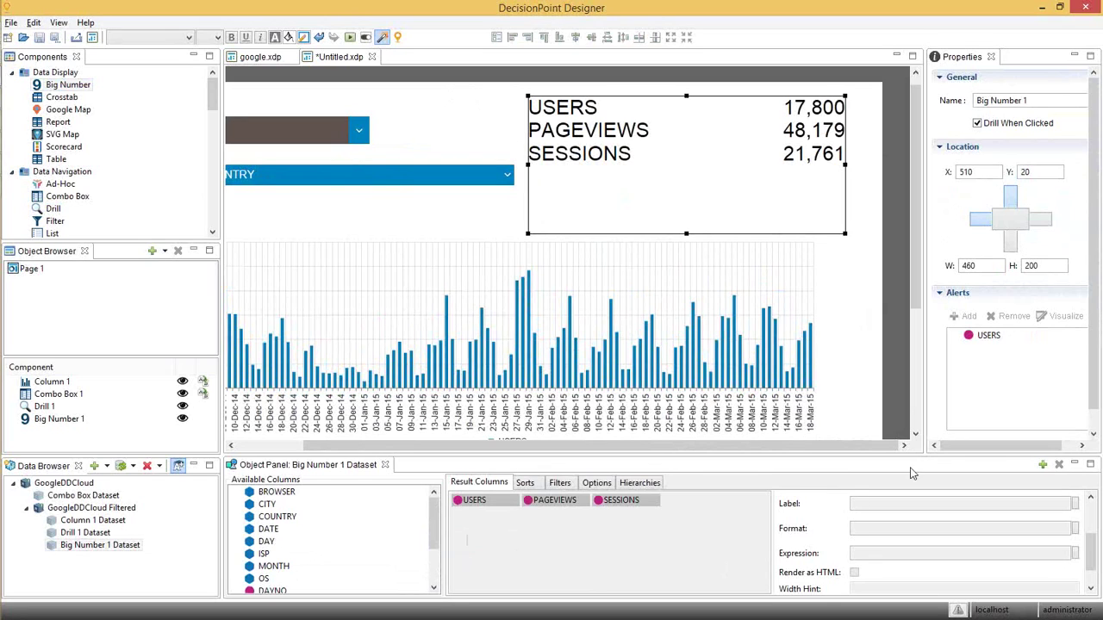
Create a custom column named PAGEVIEWS PER SESSION in the Big Number's dataset.
left_click(1042, 464)
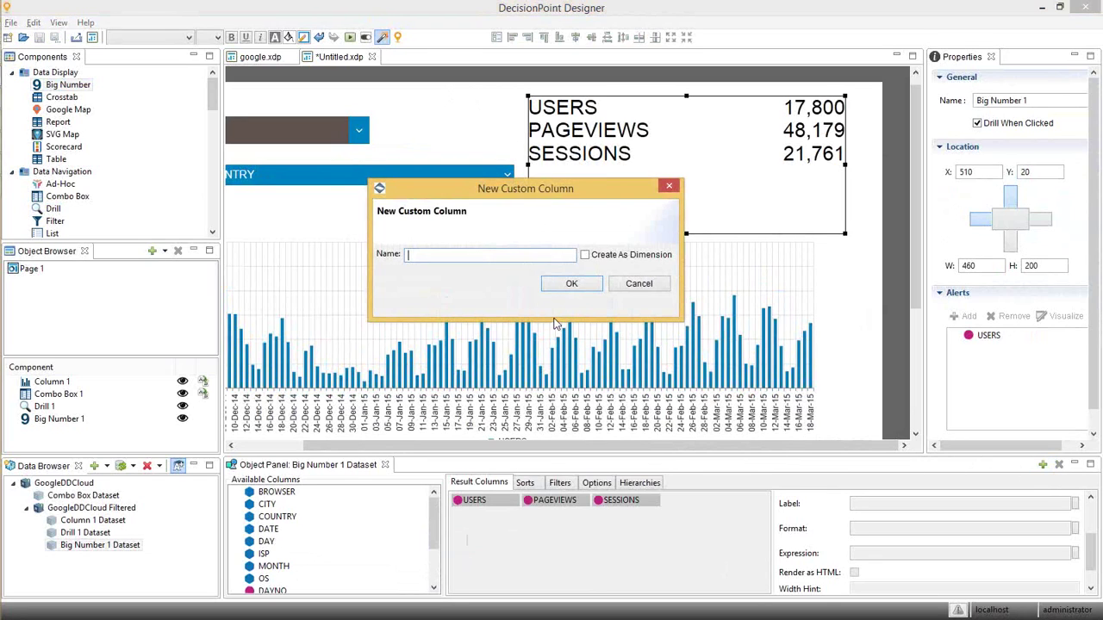
key("BackSpace")
key("BackSpace")
key("BackSpace")
type("PAGEVIEWS PER SESSION")
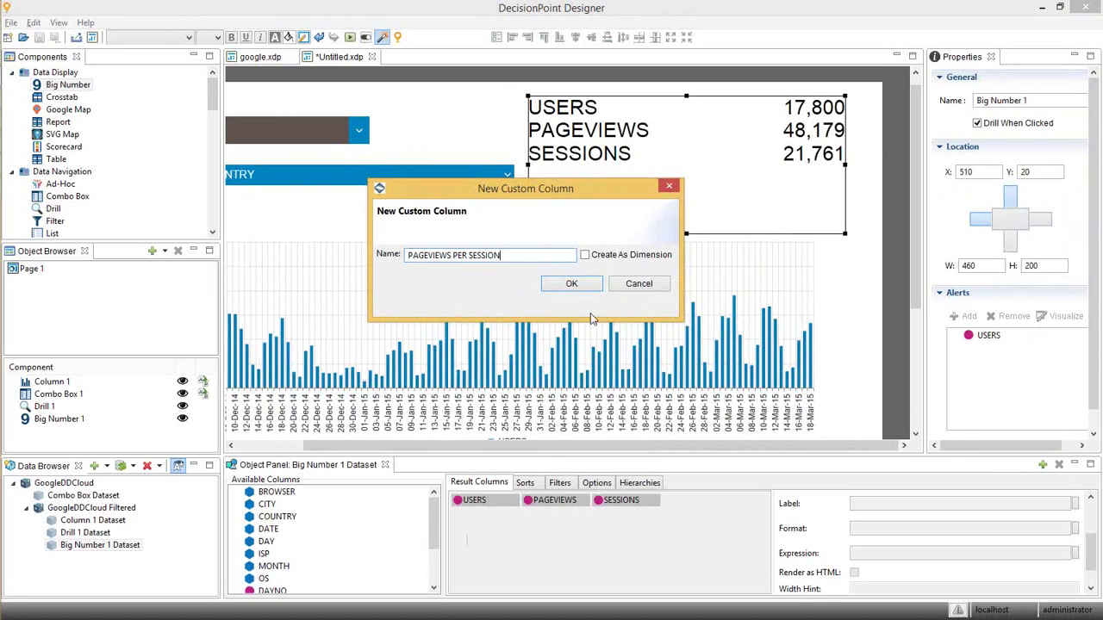
left_click(574, 287)
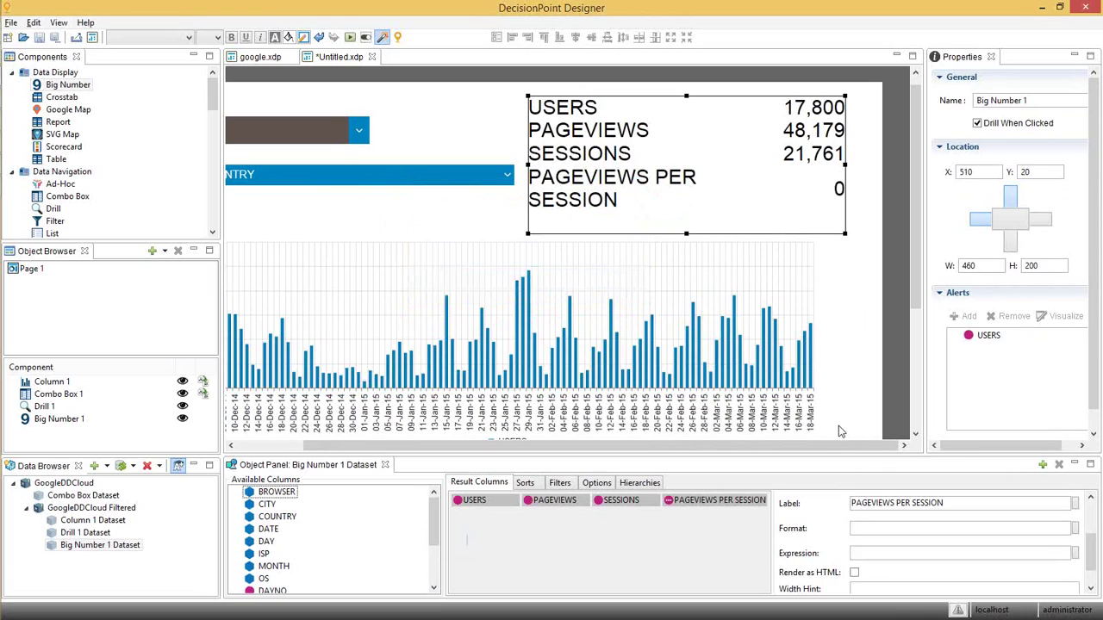
Give the PAGEVIEWS PER SESSION column the format 0.00 and the expression 'PAGEVIEWS'/'SESSIONS'.
left_click(1023, 528)
type(".")
left_click(1075, 554)
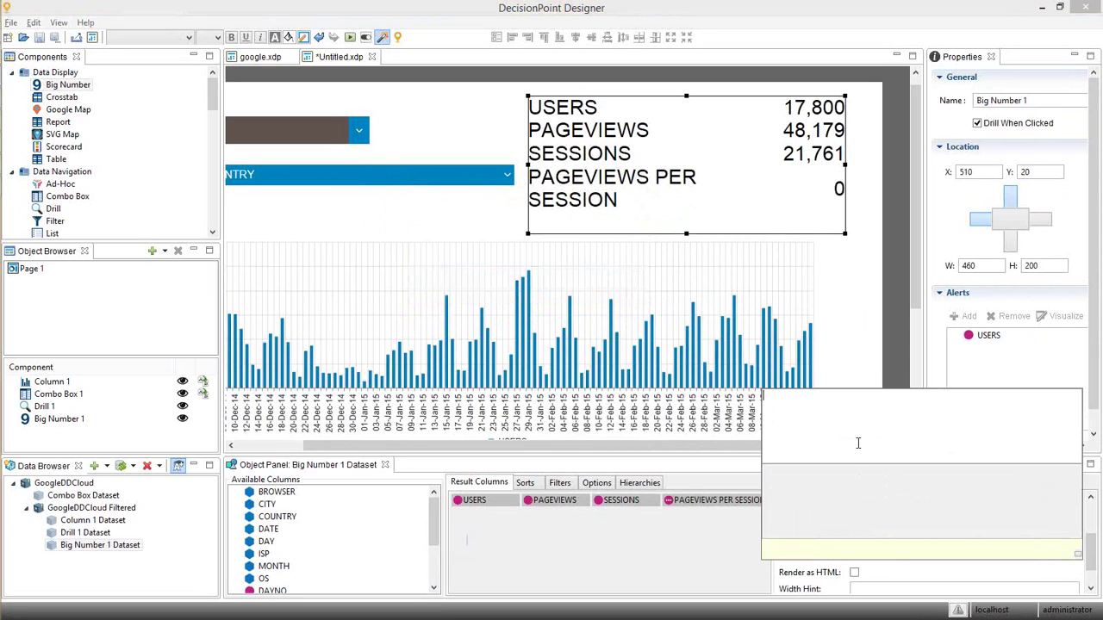
type("se")
key("BackSpace")
key("BackSpace")
type("pa")
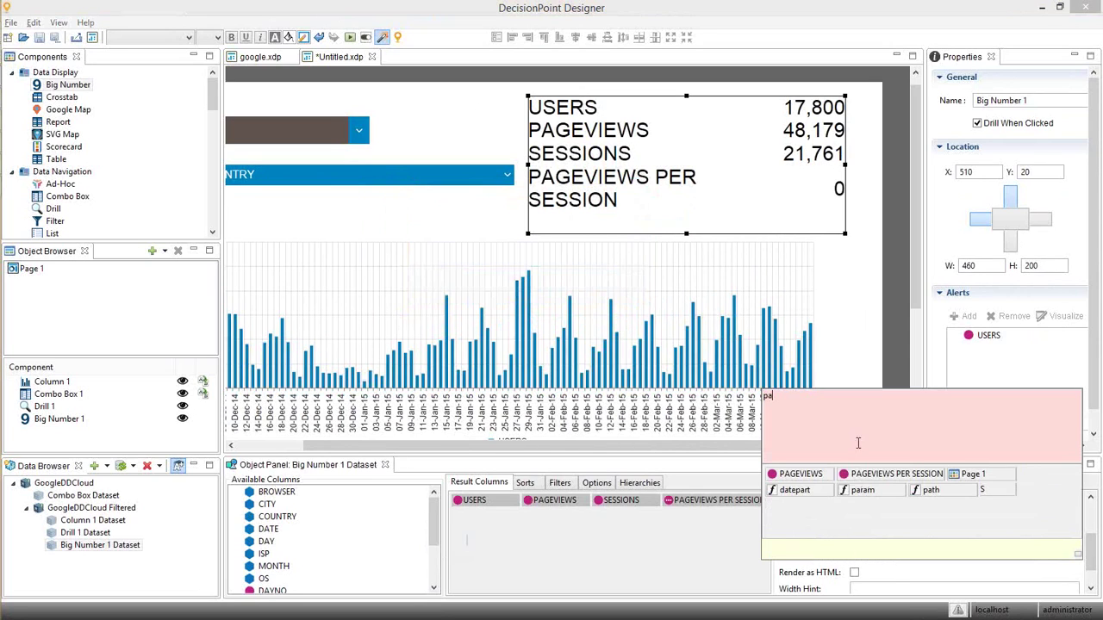
double_click(821, 480)
type("/s")
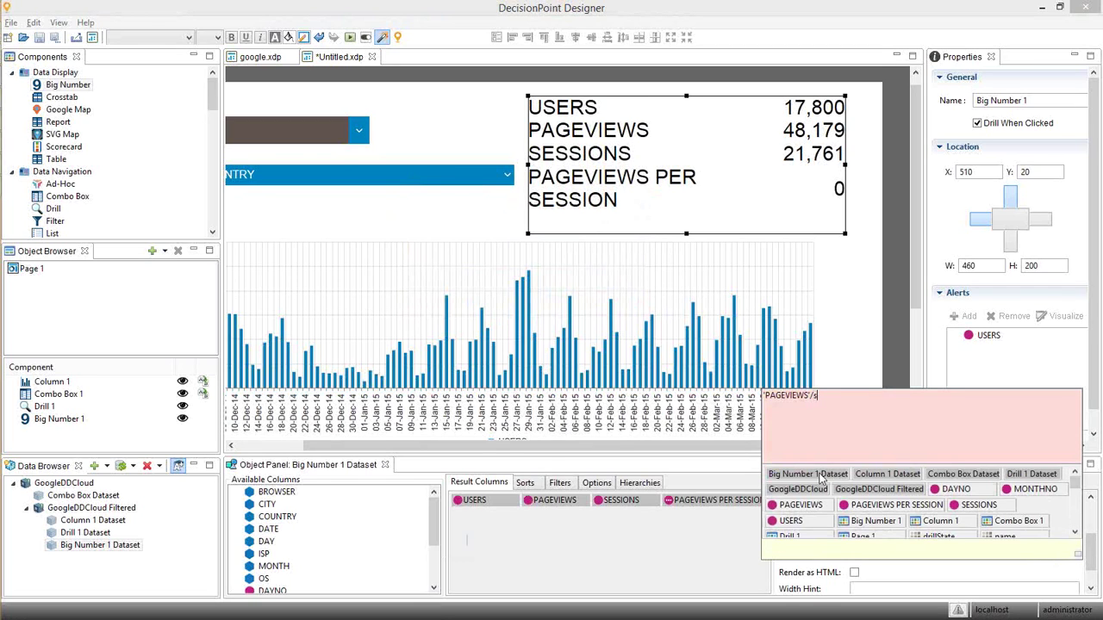
type("ess")
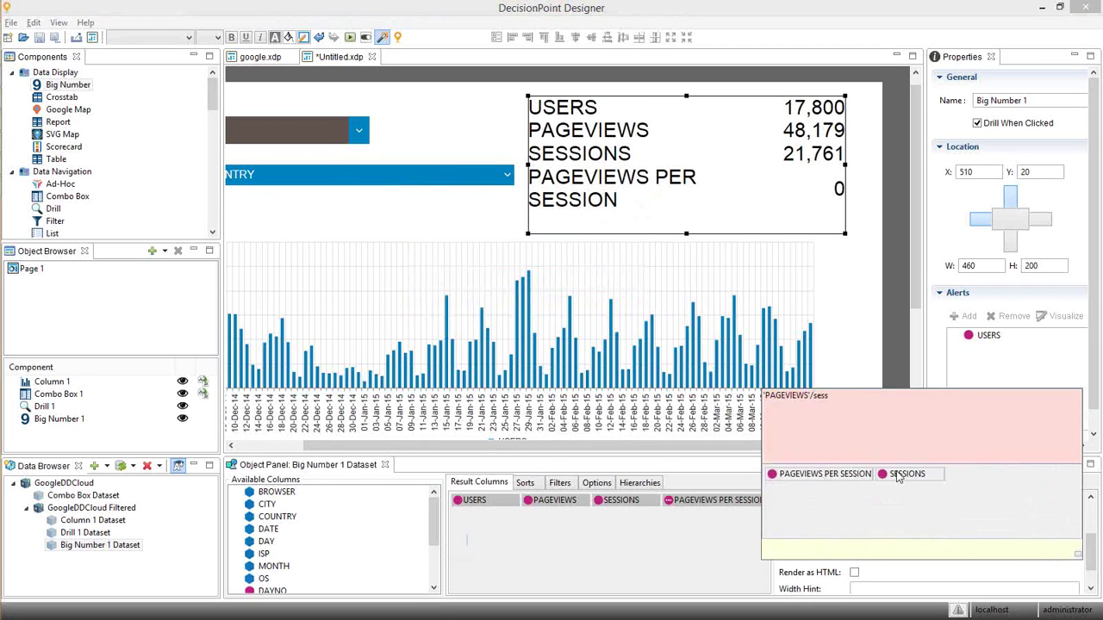
double_click(896, 476)
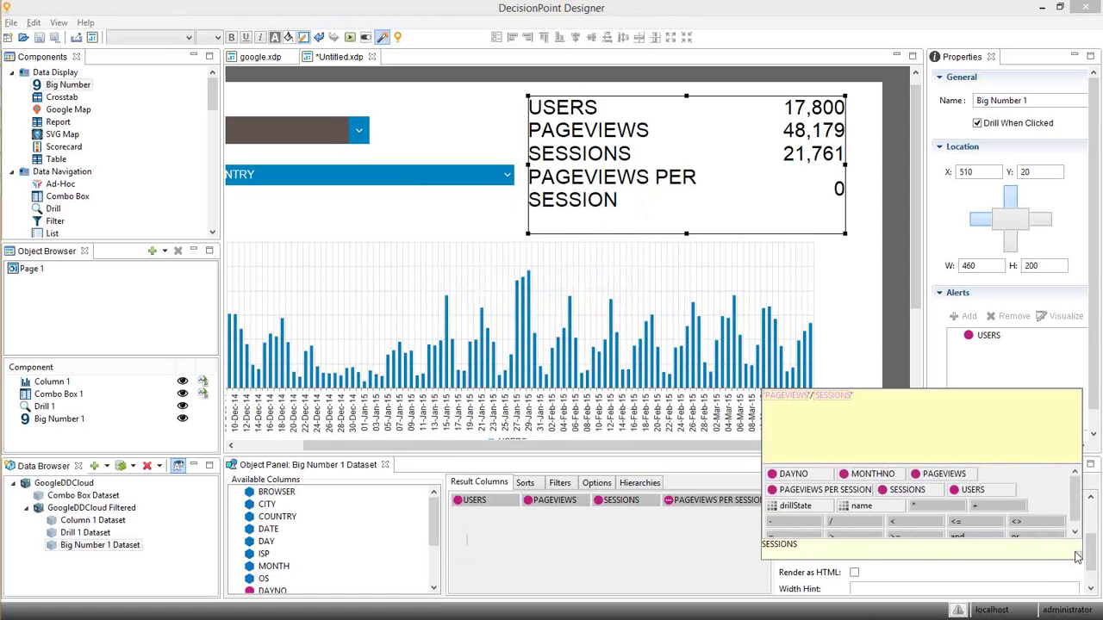
key("Return")
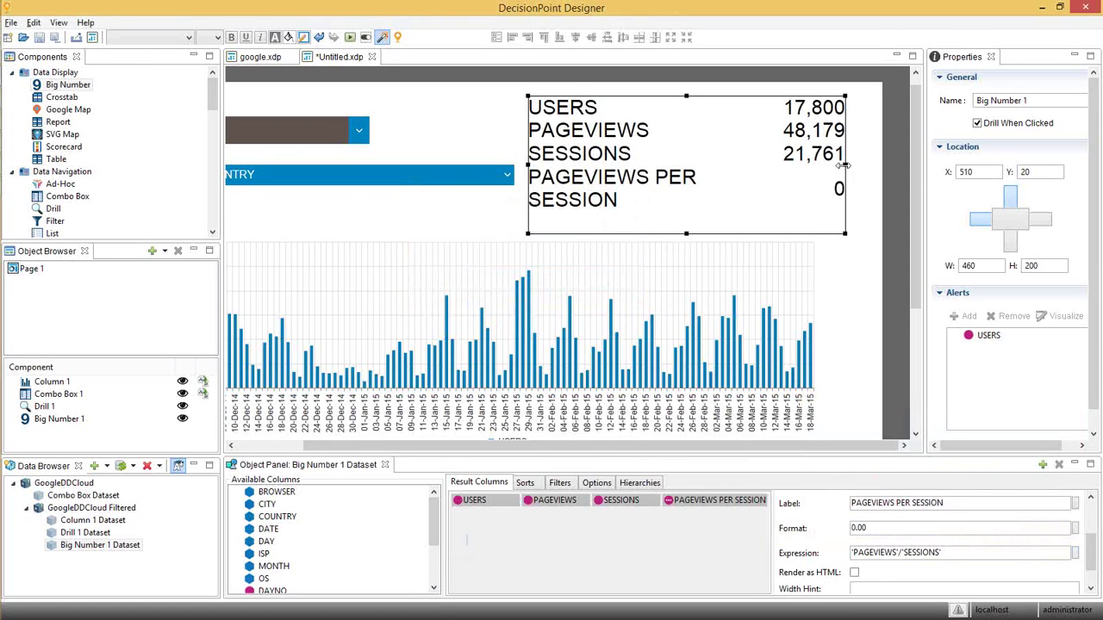
Widen the Big Number to 470 and reapply the expression of its PAGEVIEWS PER SESSION column.
left_click_drag(851, 174, 859, 174)
left_click(969, 554)
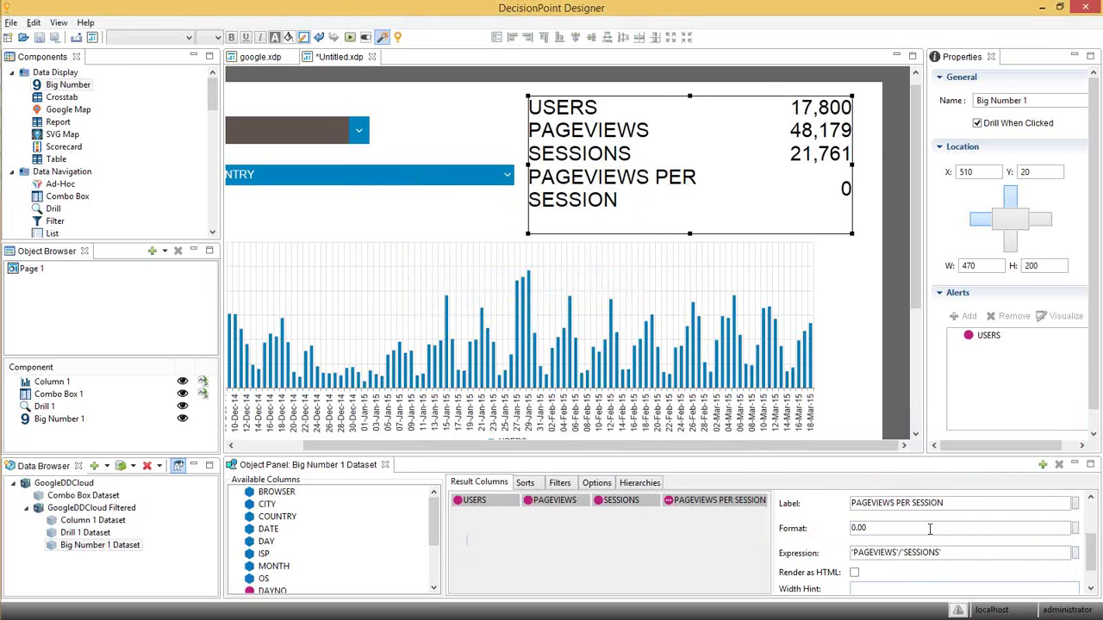
left_click(1075, 552)
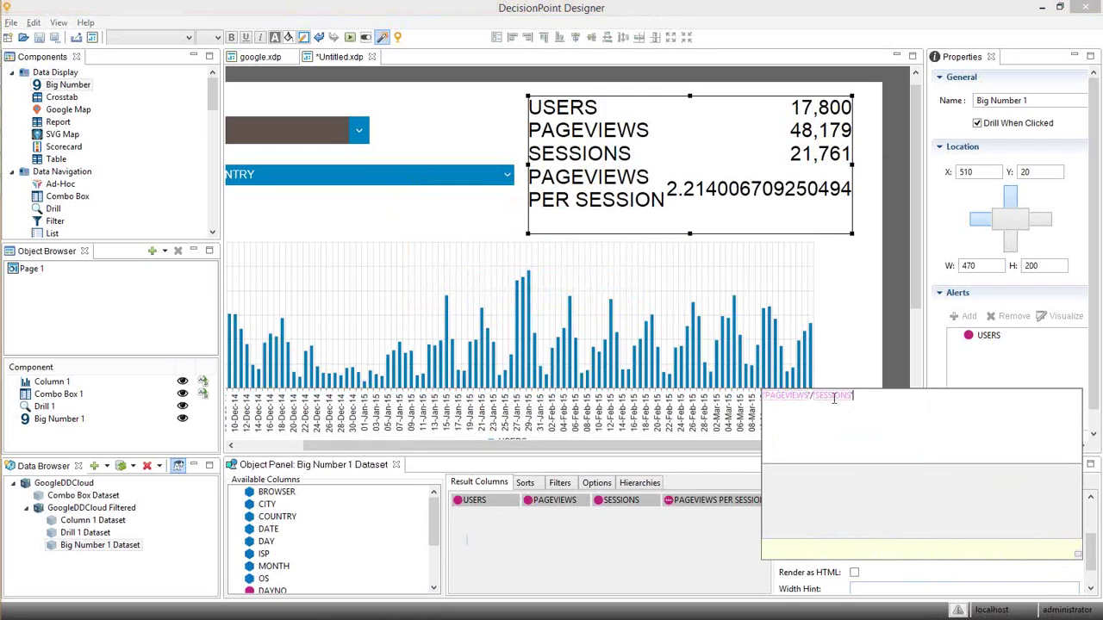
left_click(1075, 557)
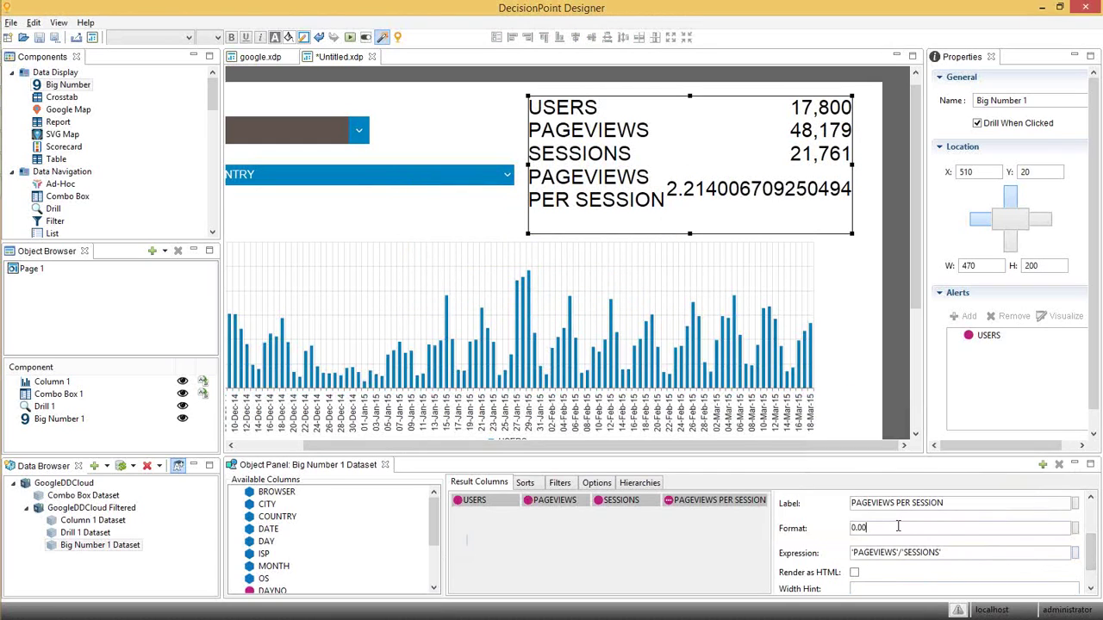
Re-enter 0.00 as the format of the PAGEVIEWS PER SESSION column.
left_click_drag(870, 531, 828, 534)
type("0.")
key("Return")
left_click(876, 554)
Cut the column chart from the dashboard page.
left_click_drag(562, 446, 324, 457)
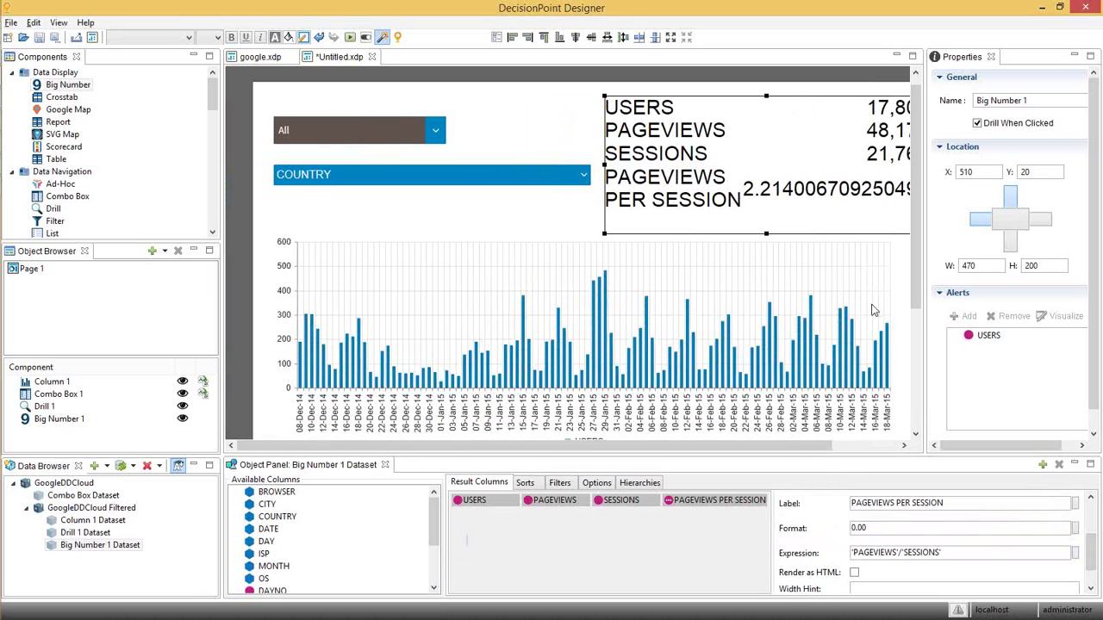
left_click_drag(918, 303, 919, 374)
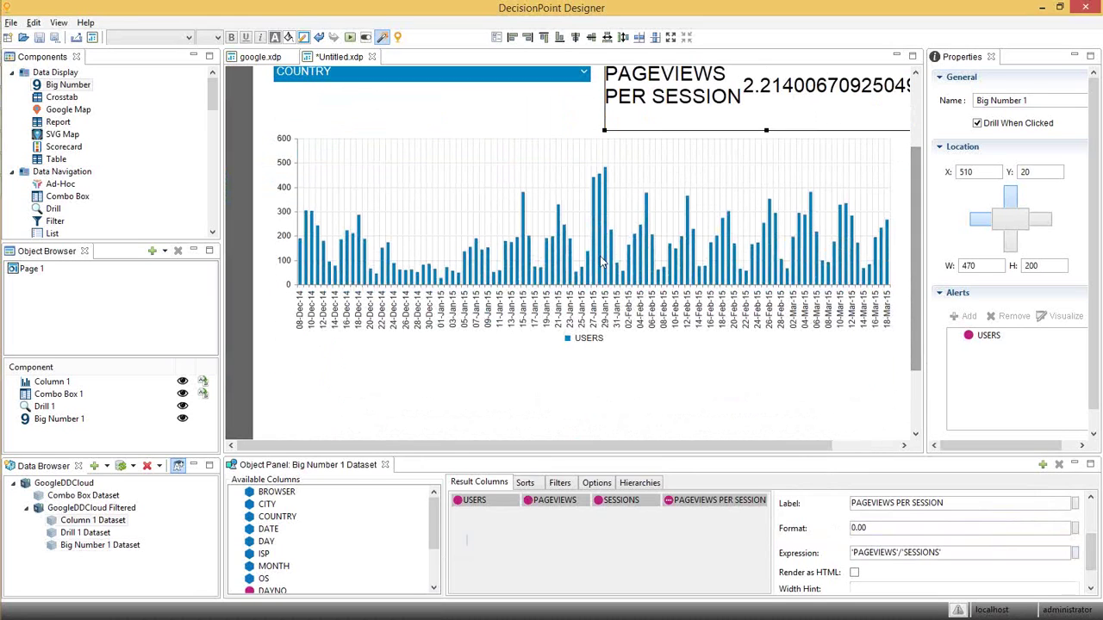
left_click(602, 263)
right_click(602, 261)
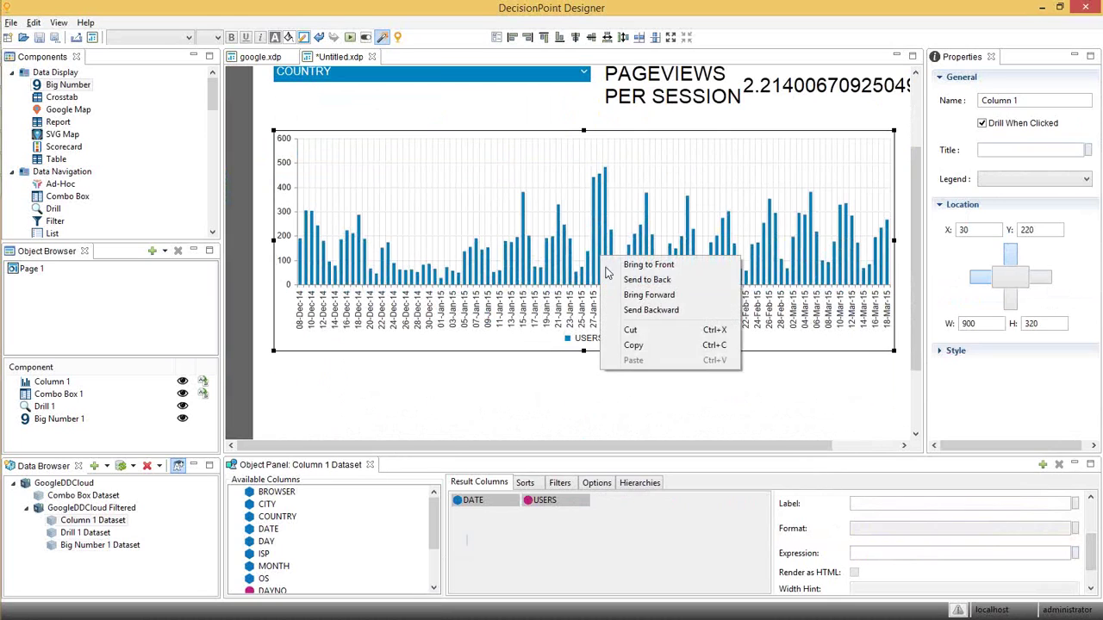
left_click(629, 331)
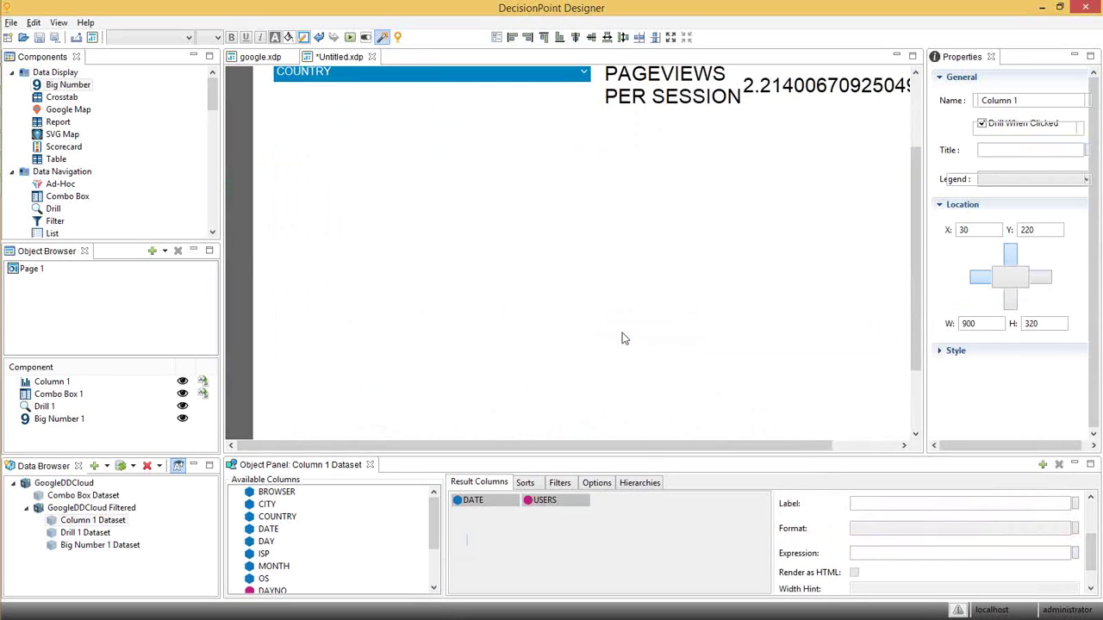
Place a View Stack container at X 30, Y 260 and enlarge it to 970 by 440.
left_click_drag(217, 112, 212, 226)
left_click_drag(62, 221, 298, 253)
left_click_drag(589, 362, 929, 453)
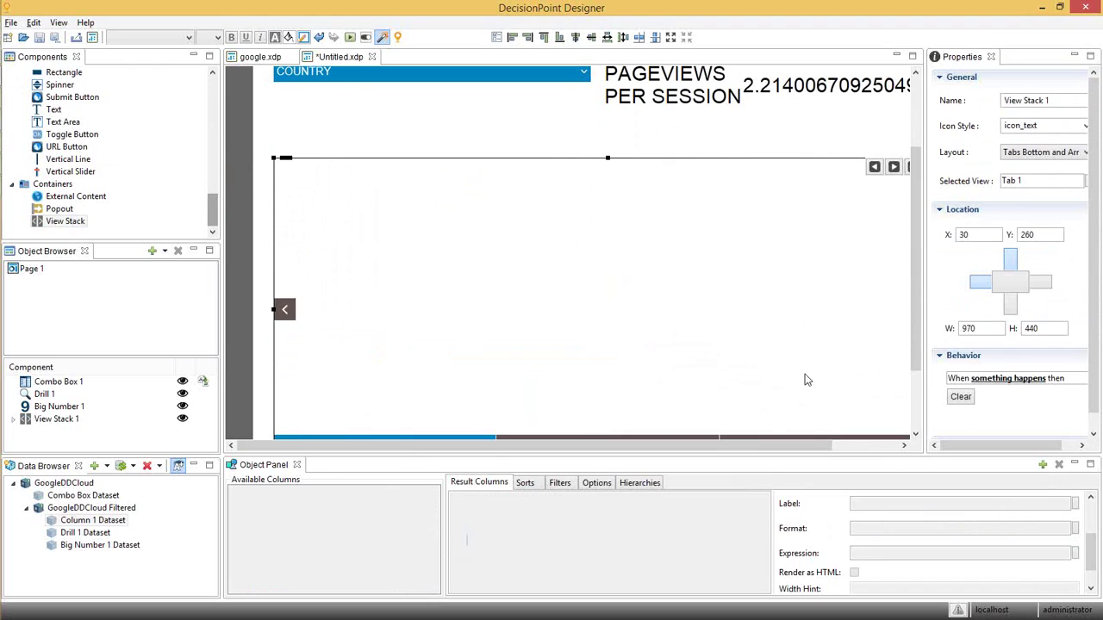
Set the View Stack's layout to Tabs Top and its icon style to text.
left_click(1021, 152)
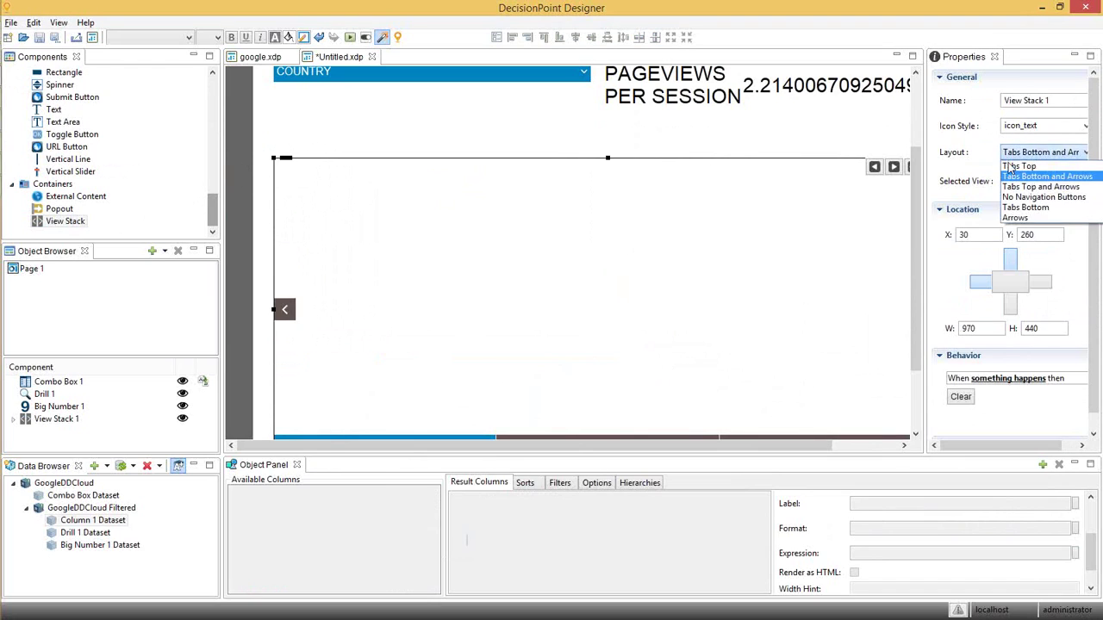
left_click(1013, 165)
left_click(1030, 127)
scroll(1030, 127, "down", 1)
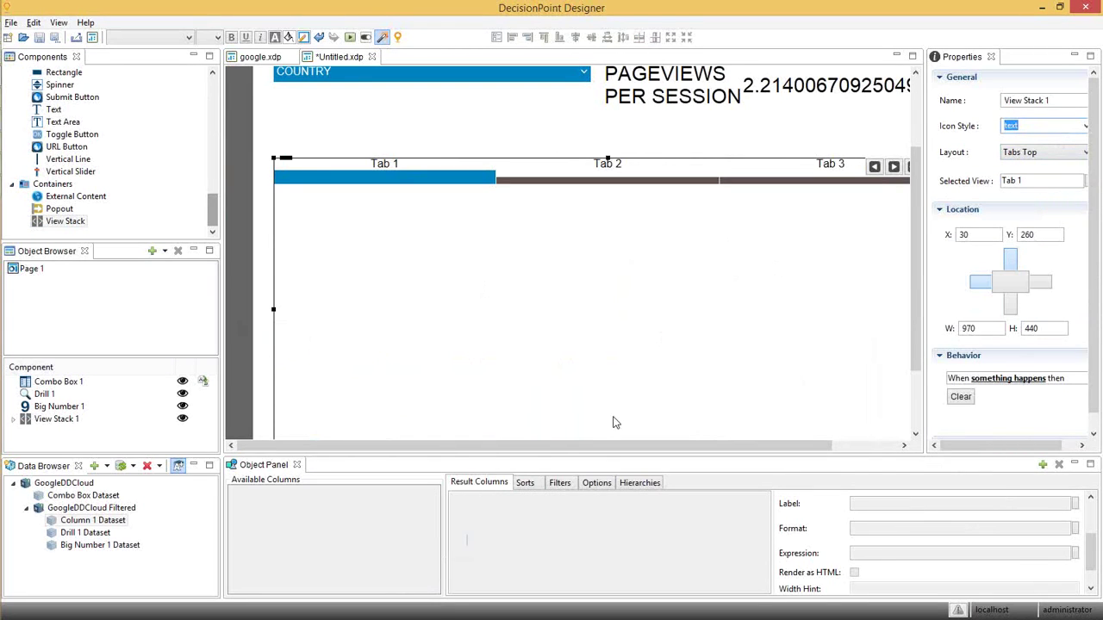
Rename the View Stack's first tab as TIME.
left_click(13, 419)
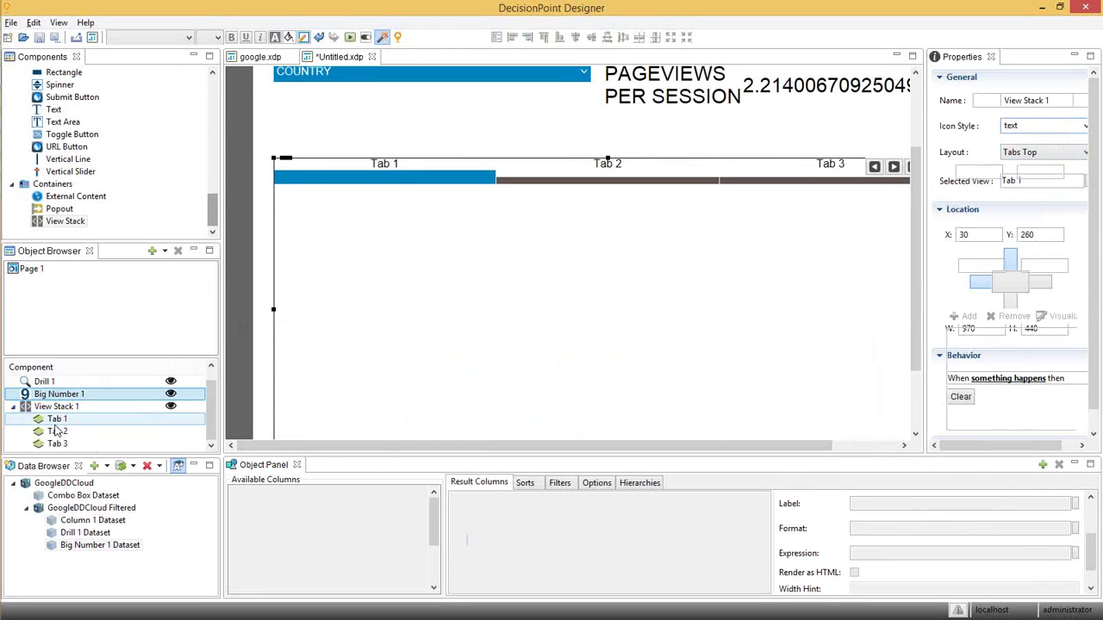
left_click(55, 420)
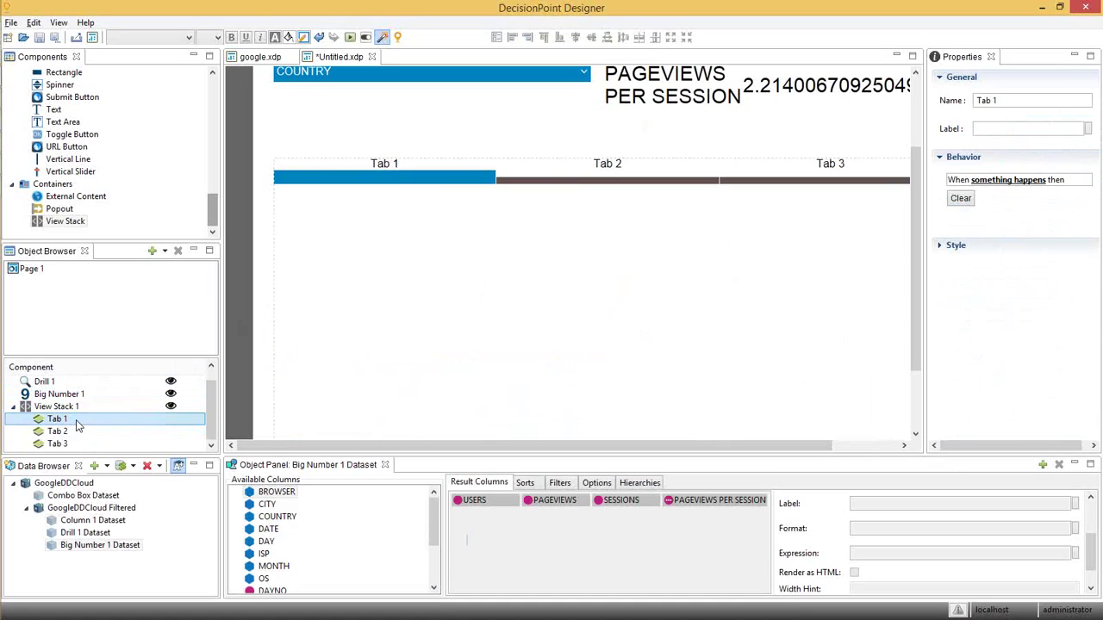
left_click(75, 420)
type("TIME")
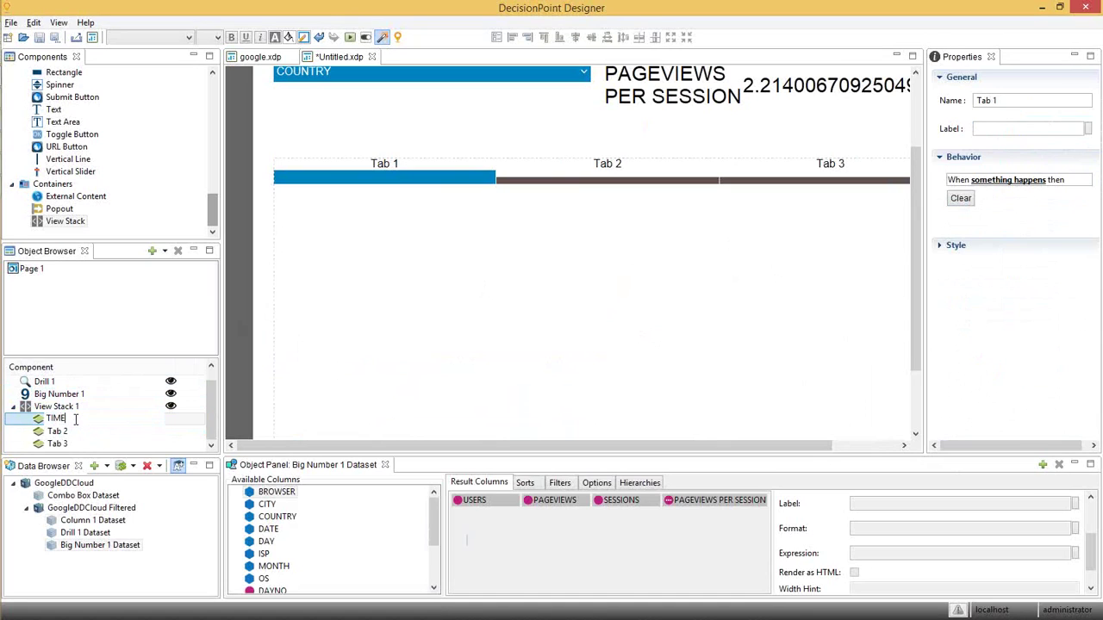
key("Return")
Rename the View Stack's second tab as REGION and delete Tab 3.
left_click(57, 431)
left_click(68, 430)
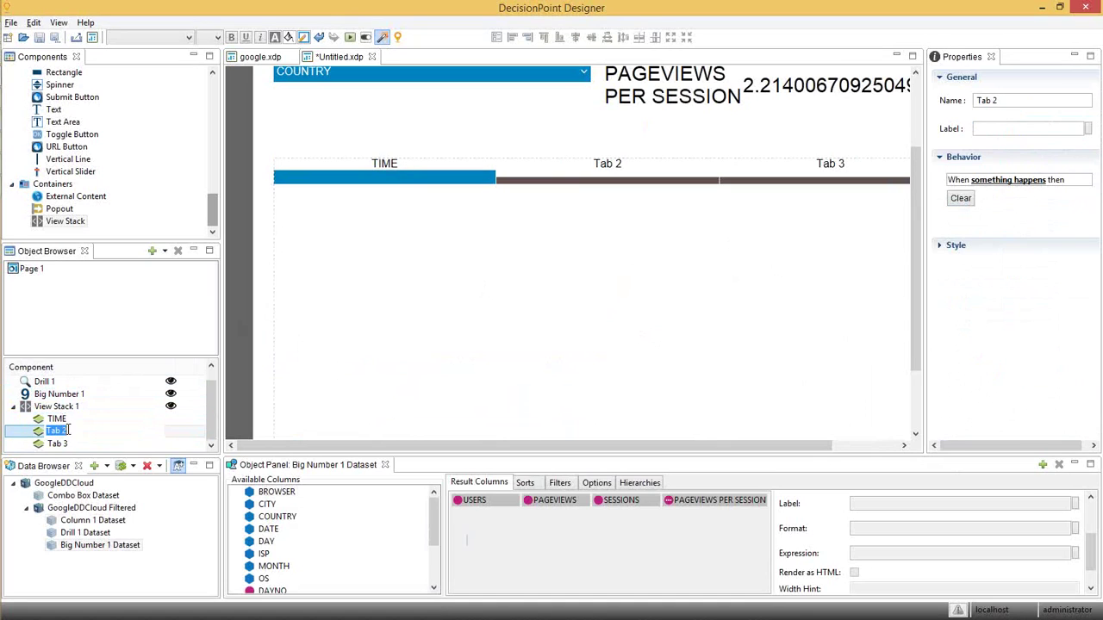
type("REGION")
key("Return")
left_click(59, 444)
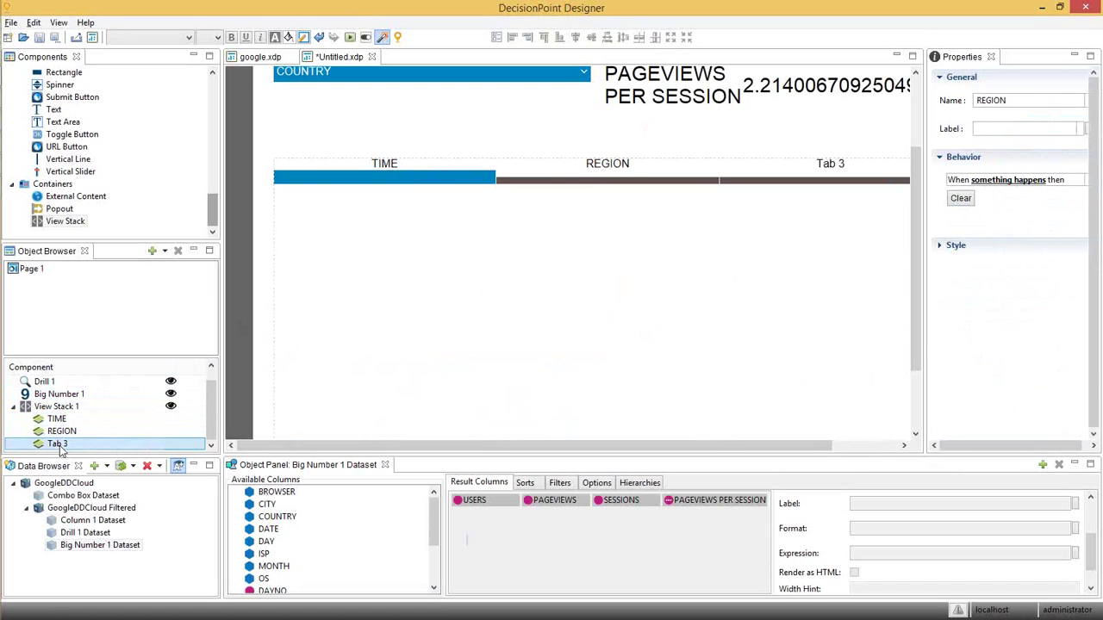
key("Delete")
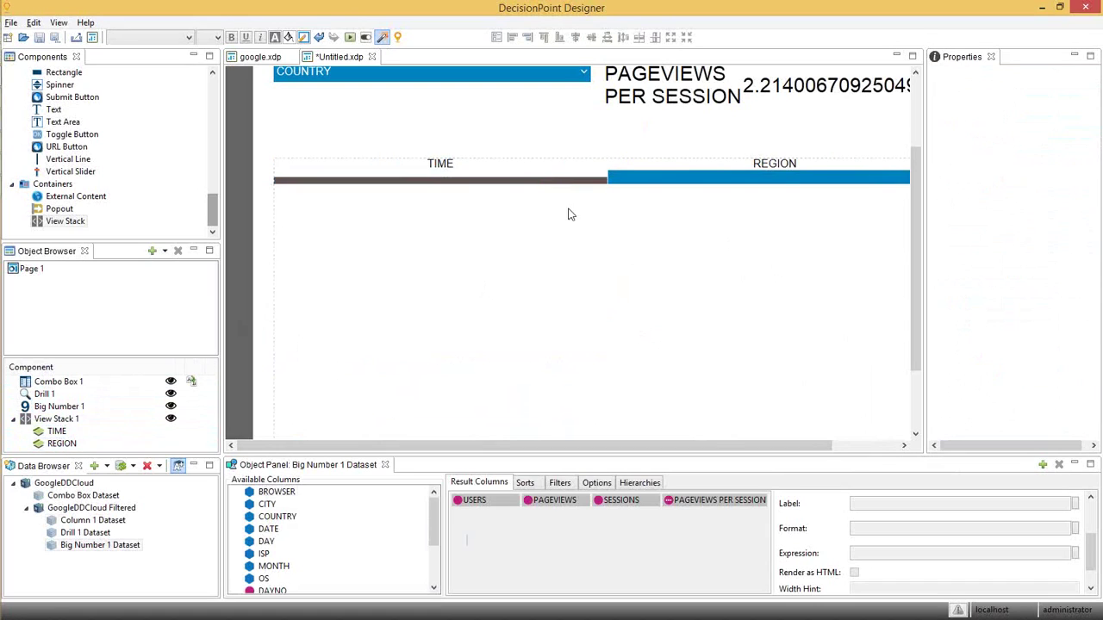
Paste the cut column chart into the TIME tab and centre it in the tab's area.
left_click(472, 227)
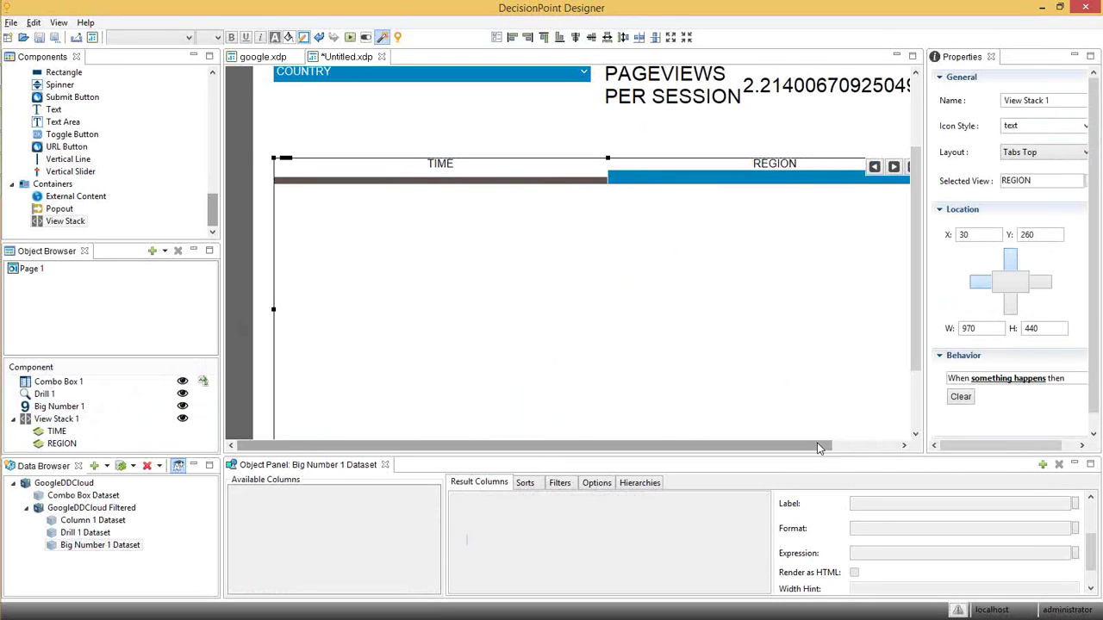
left_click(849, 167)
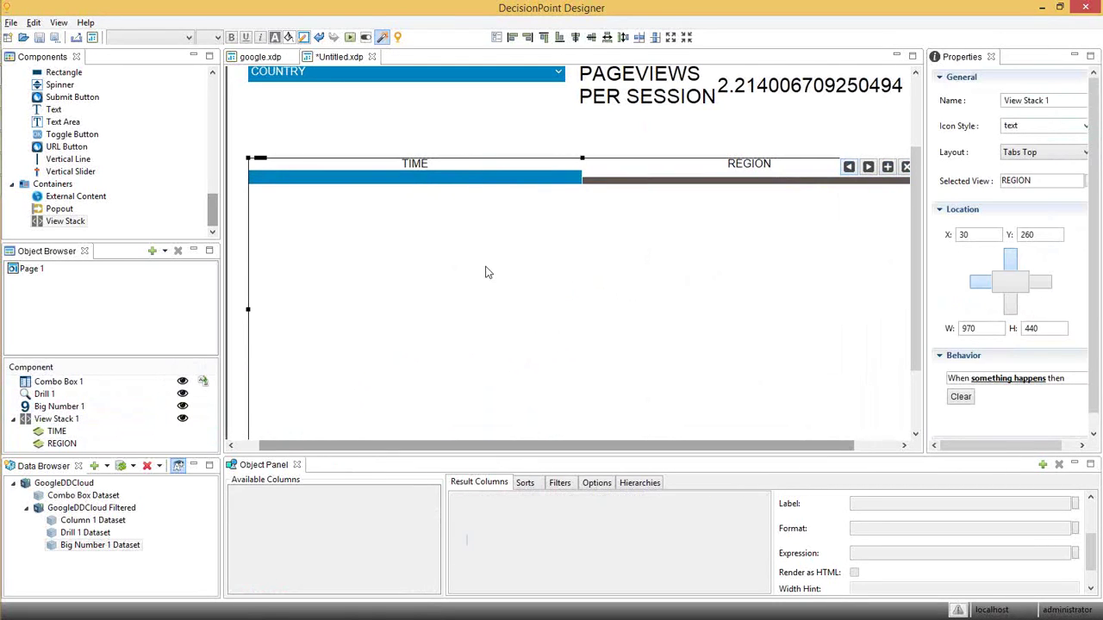
right_click(404, 234)
left_click(436, 335)
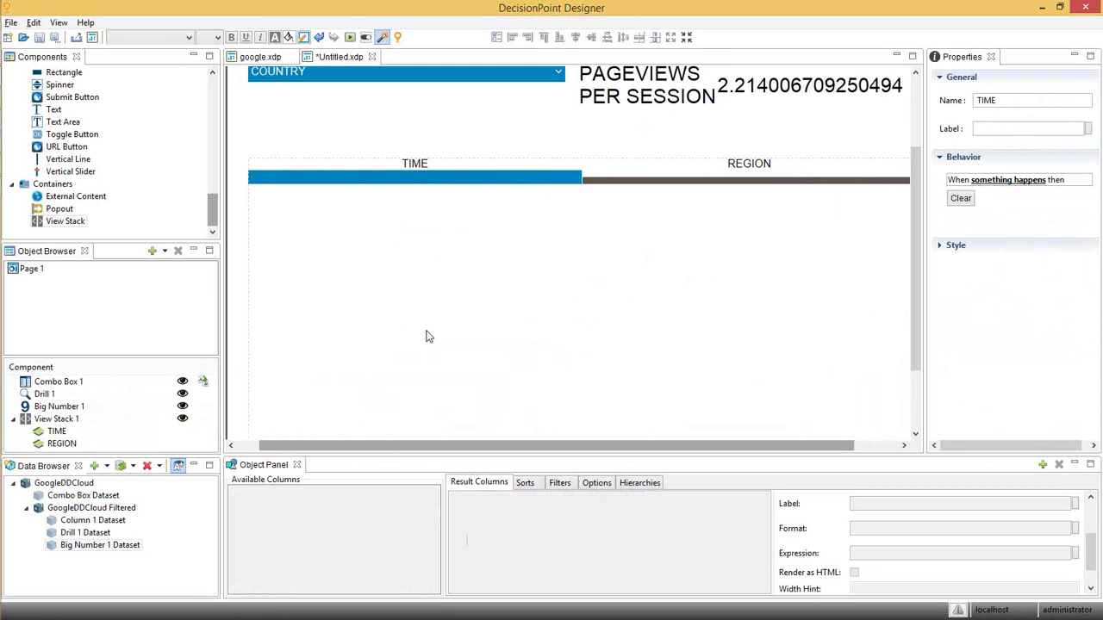
left_click_drag(618, 285, 528, 269)
left_click_drag(566, 302, 537, 310)
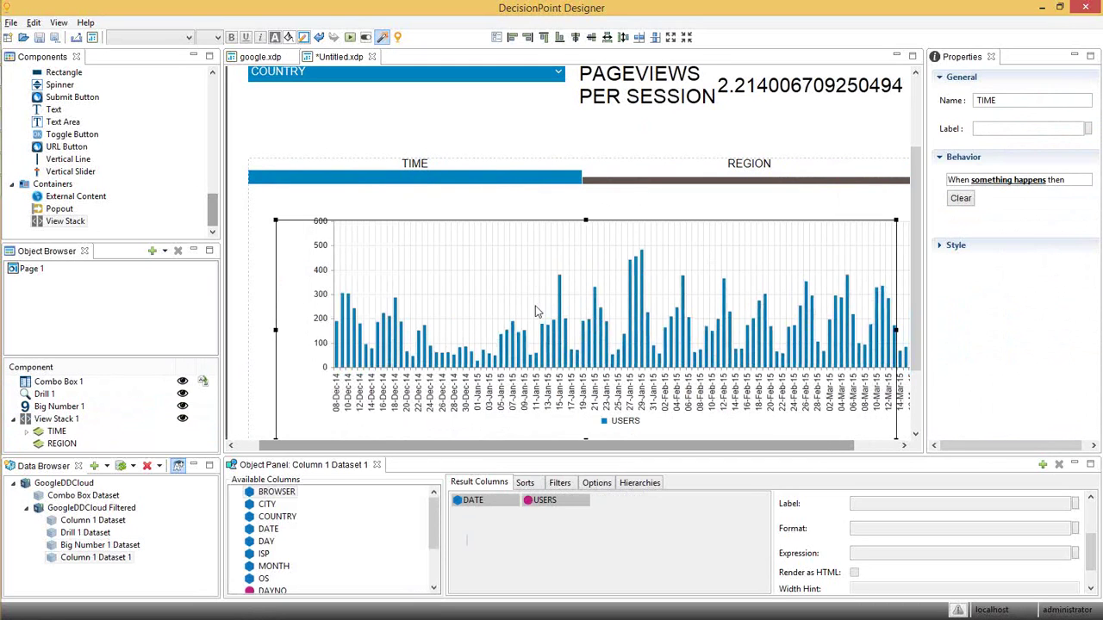
Add a Column chart to the REGION tab at about X 300, Y 110.
scroll(616, 445, "right", 1)
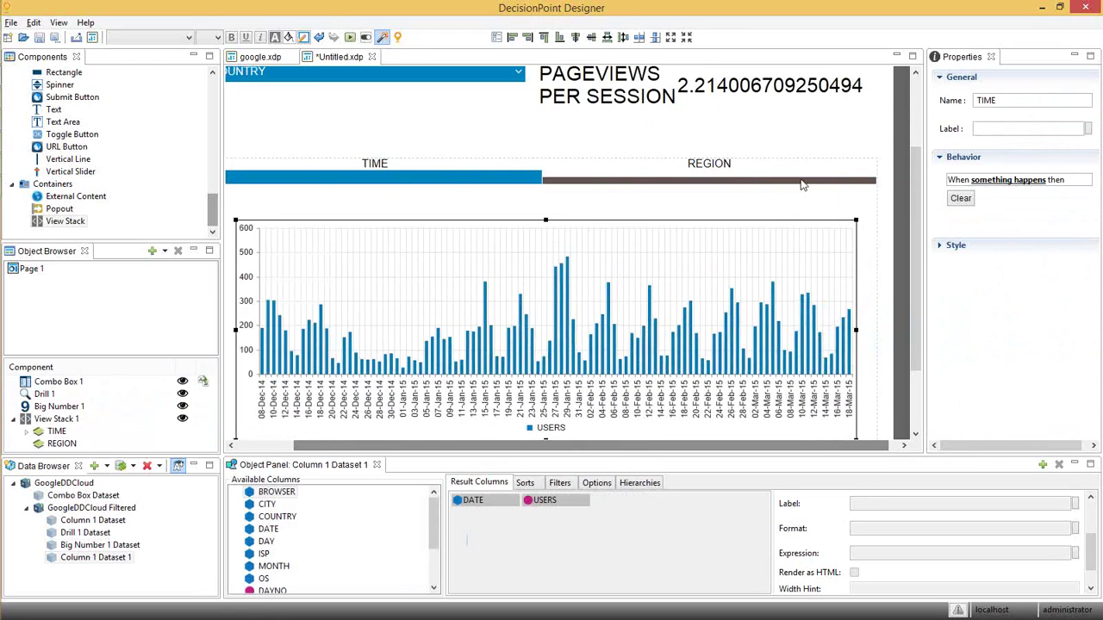
left_click(839, 182)
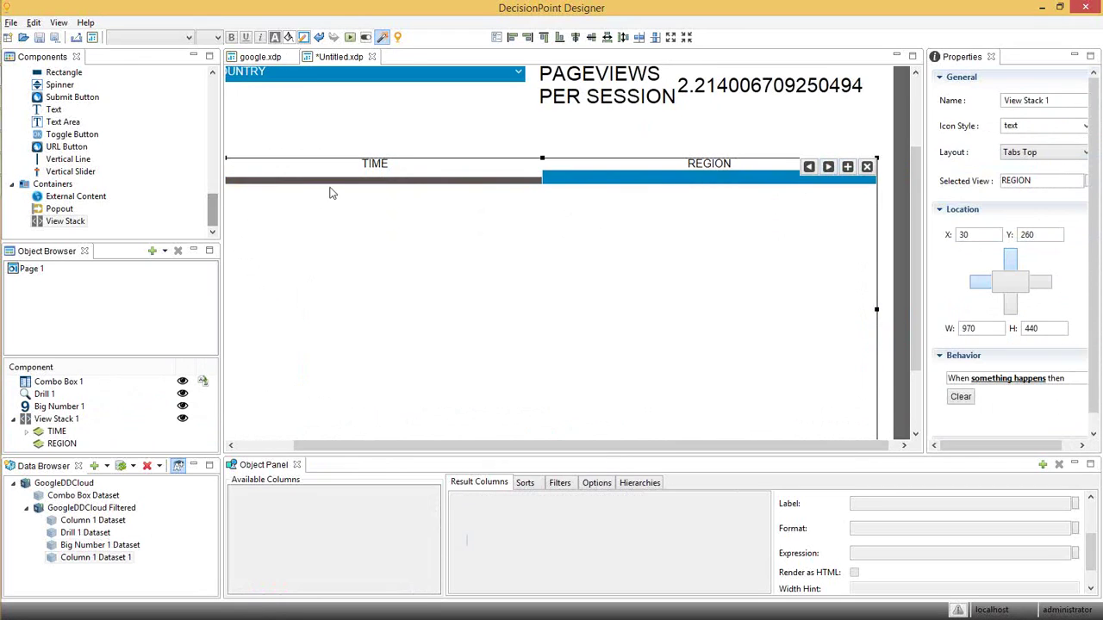
scroll(218, 108, "up", 6)
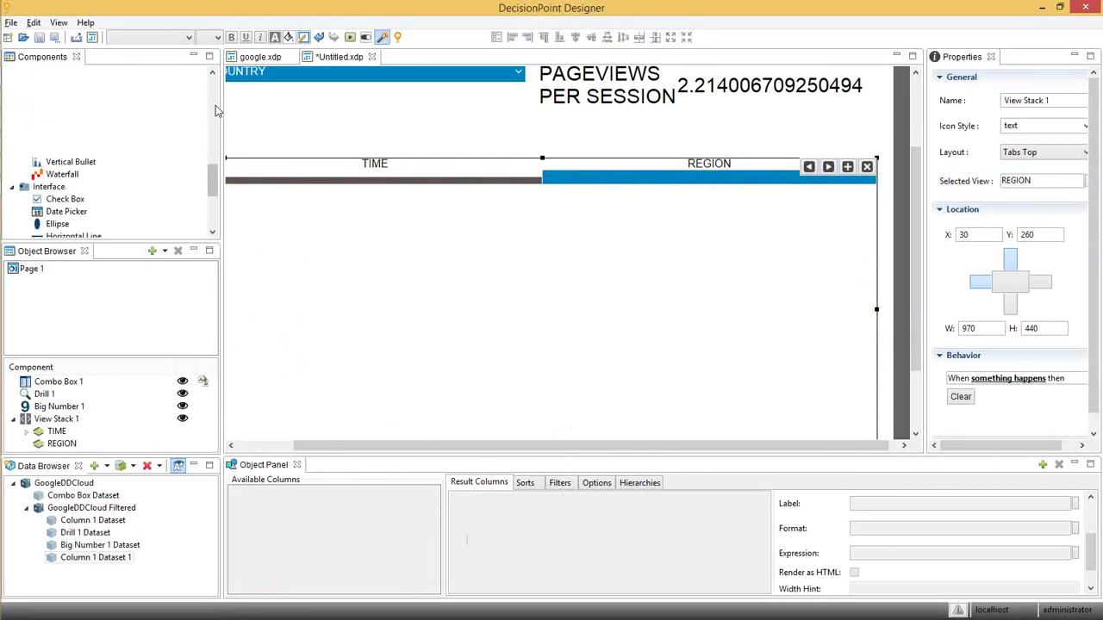
scroll(217, 108, "up", 8)
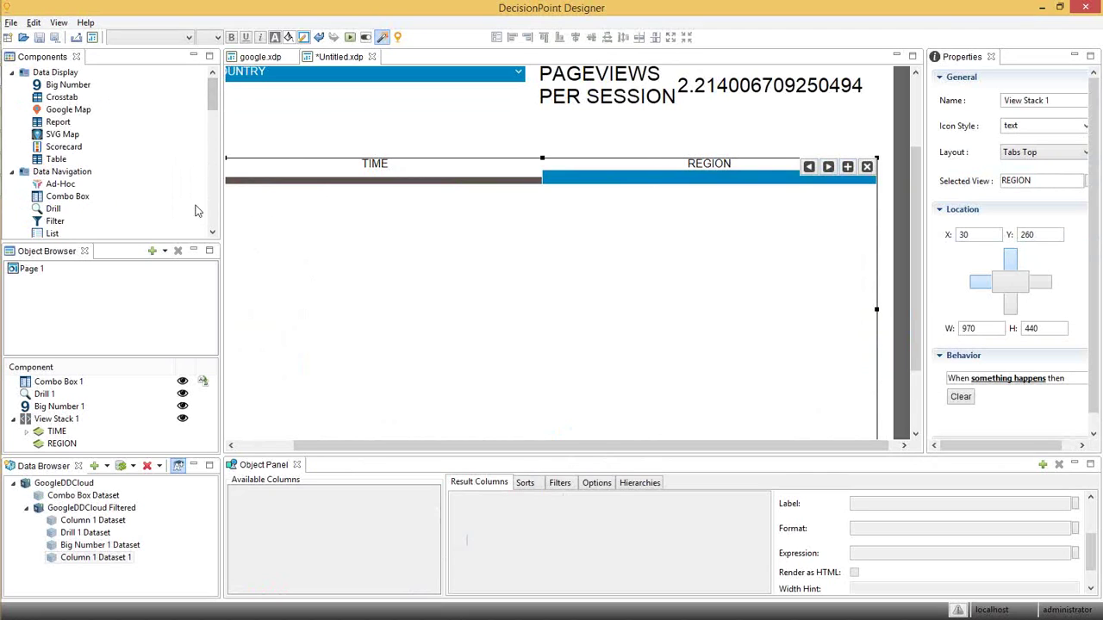
scroll(217, 221, "down", 4)
left_click_drag(62, 185, 419, 234)
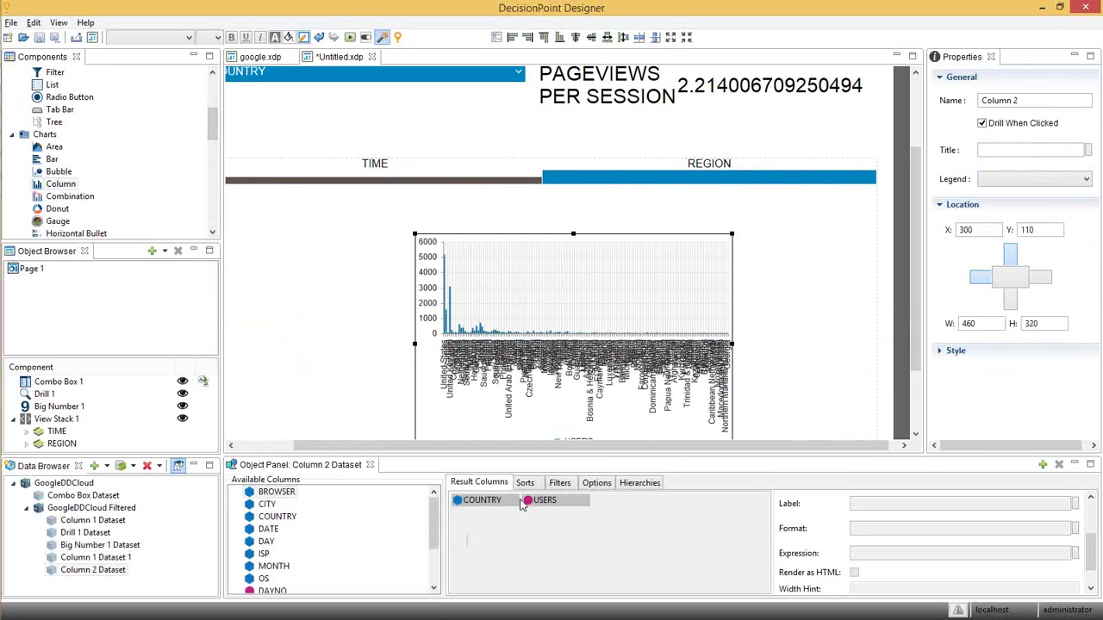
Limit the REGION column chart to the top 30 rows and sort it by USERS in descending order.
left_click(597, 484)
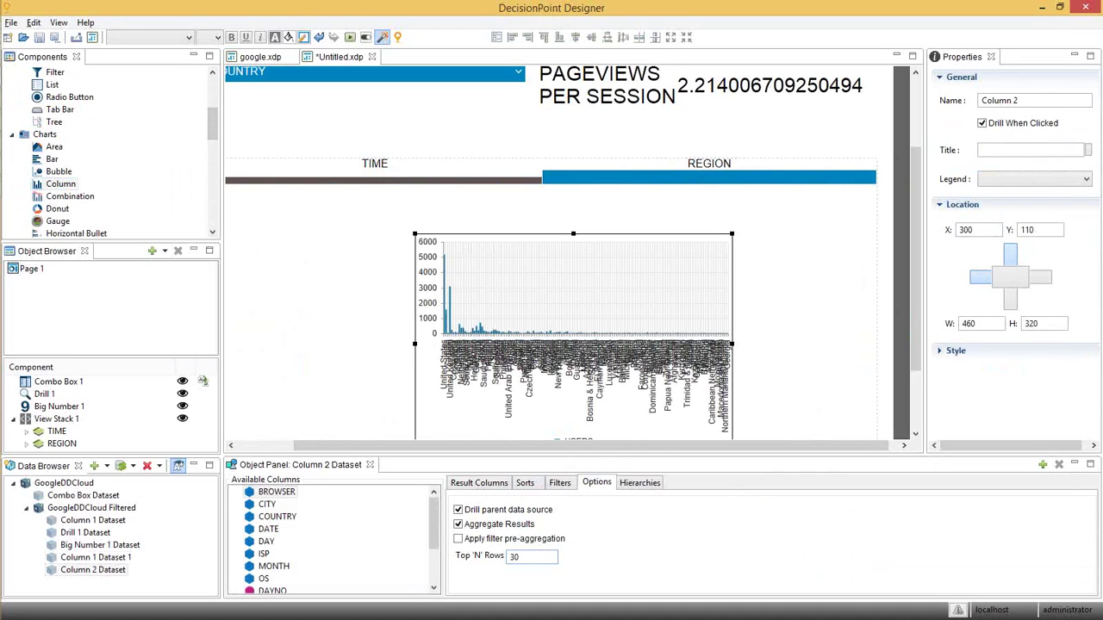
key("Return")
left_click(524, 484)
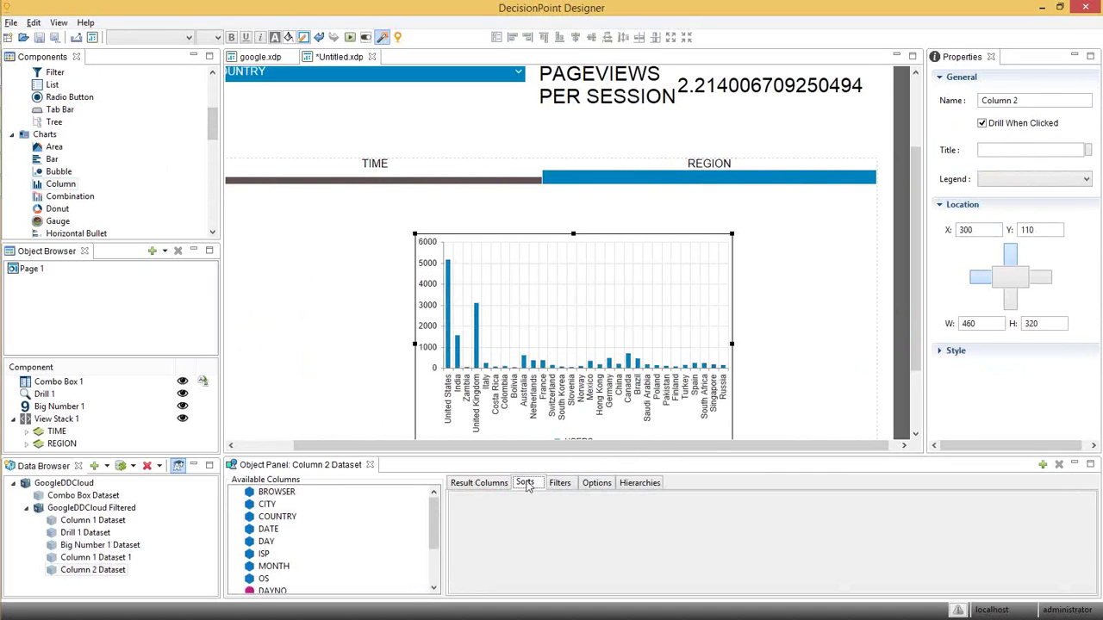
left_click_drag(436, 522, 436, 560)
left_click_drag(293, 584, 482, 517)
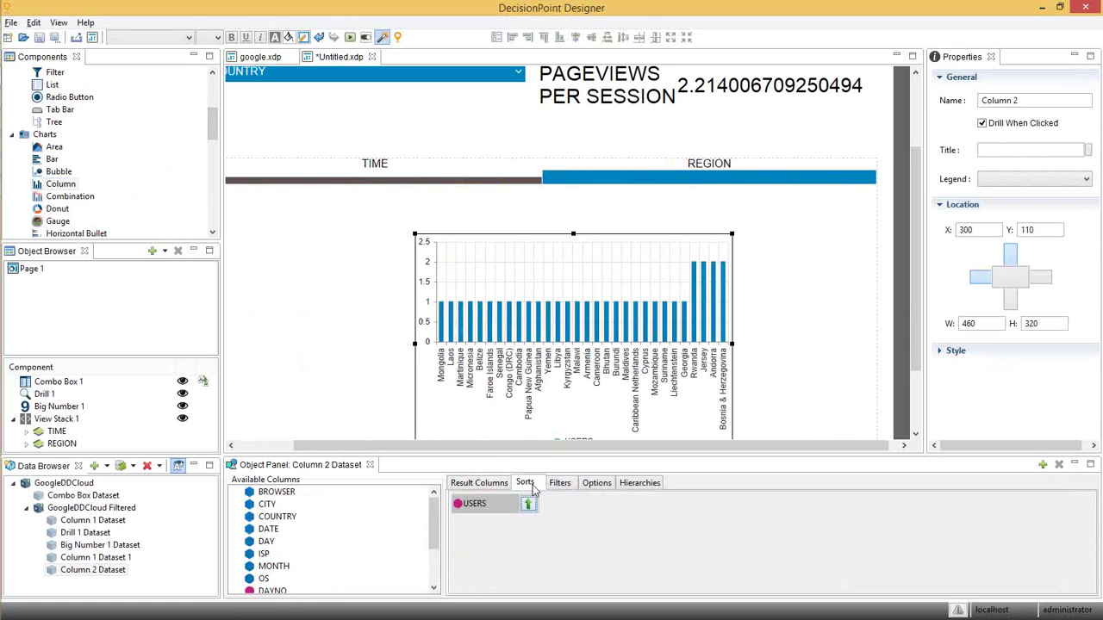
left_click(529, 504)
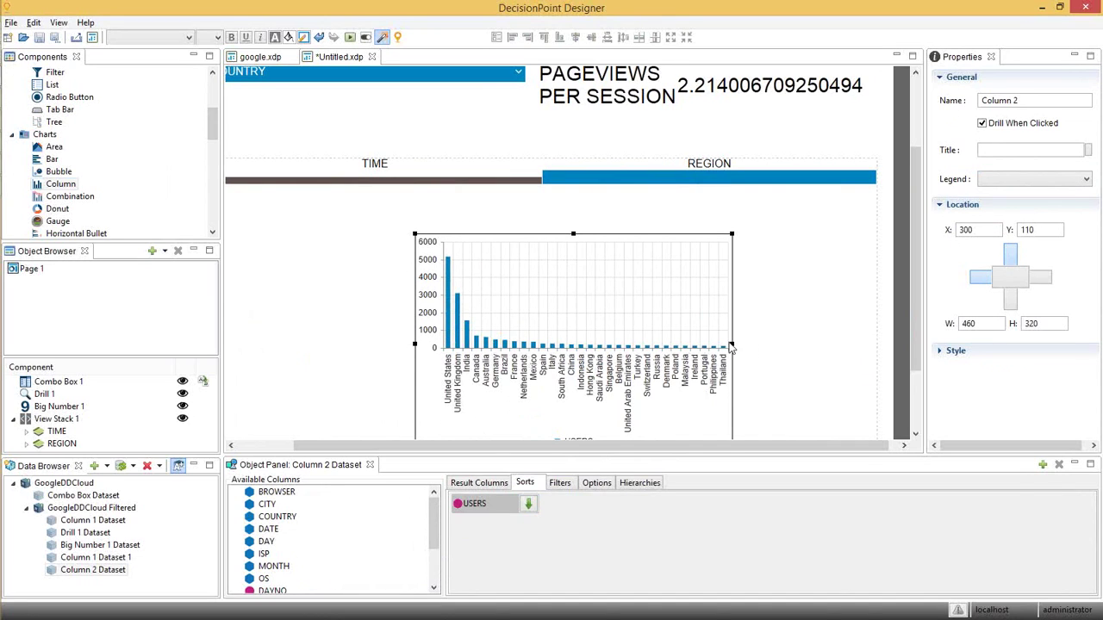
Resize the REGION column chart from both sides to X 420 and a width of 470.
left_click_drag(732, 343, 822, 343)
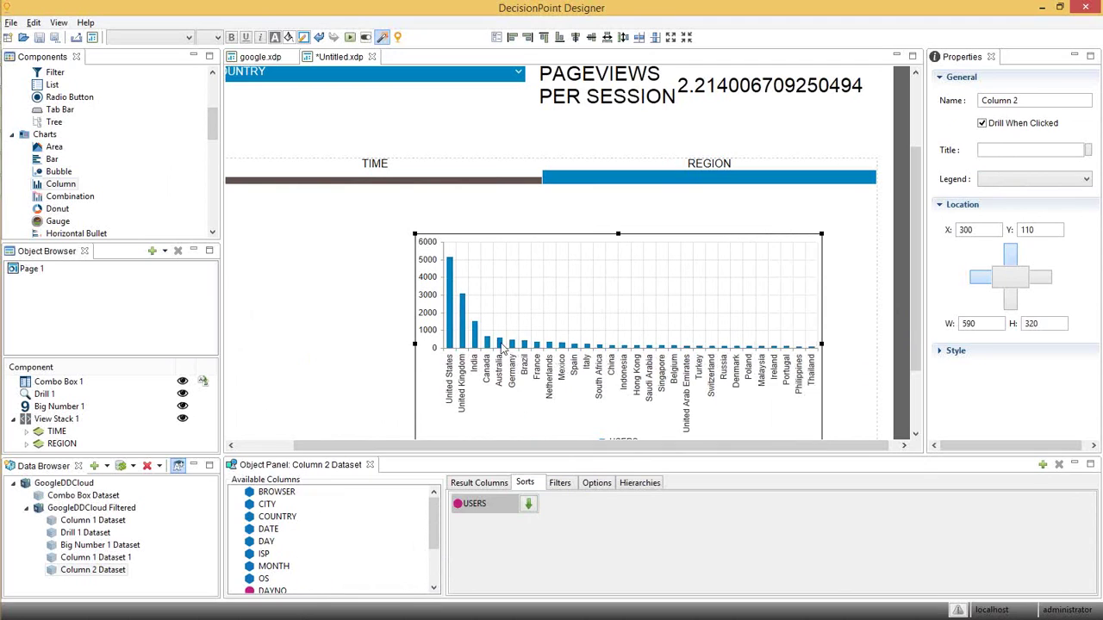
left_click_drag(414, 343, 497, 343)
Place a Table at X 10, Y 100 in the REGION tab and move the column chart clear of it.
left_click(255, 446)
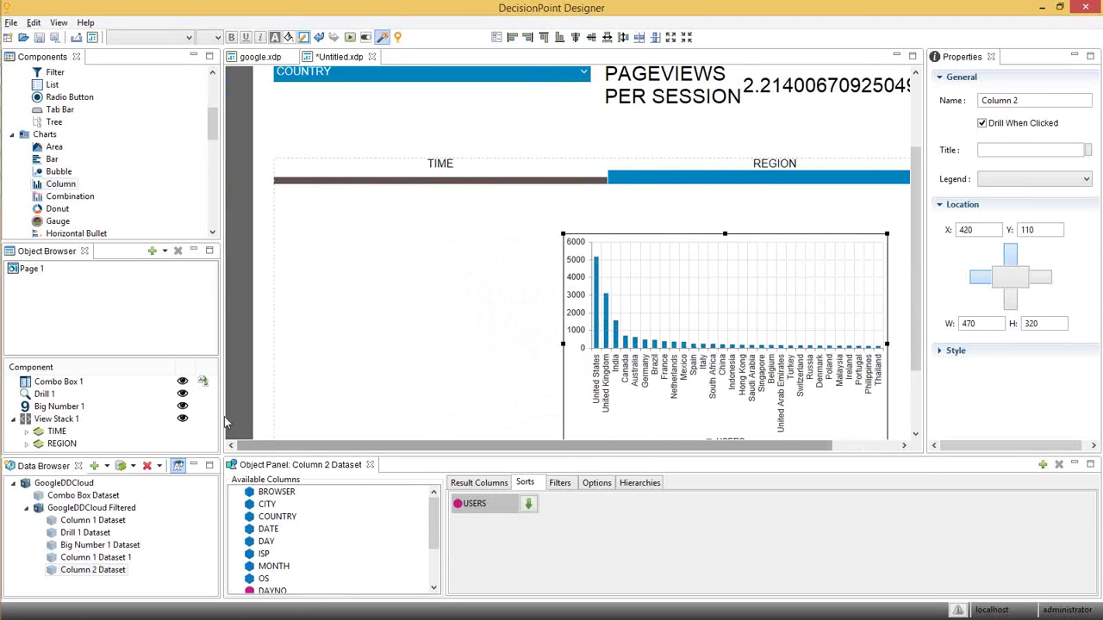
scroll(86, 156, "up", 4)
left_click_drag(84, 157, 287, 229)
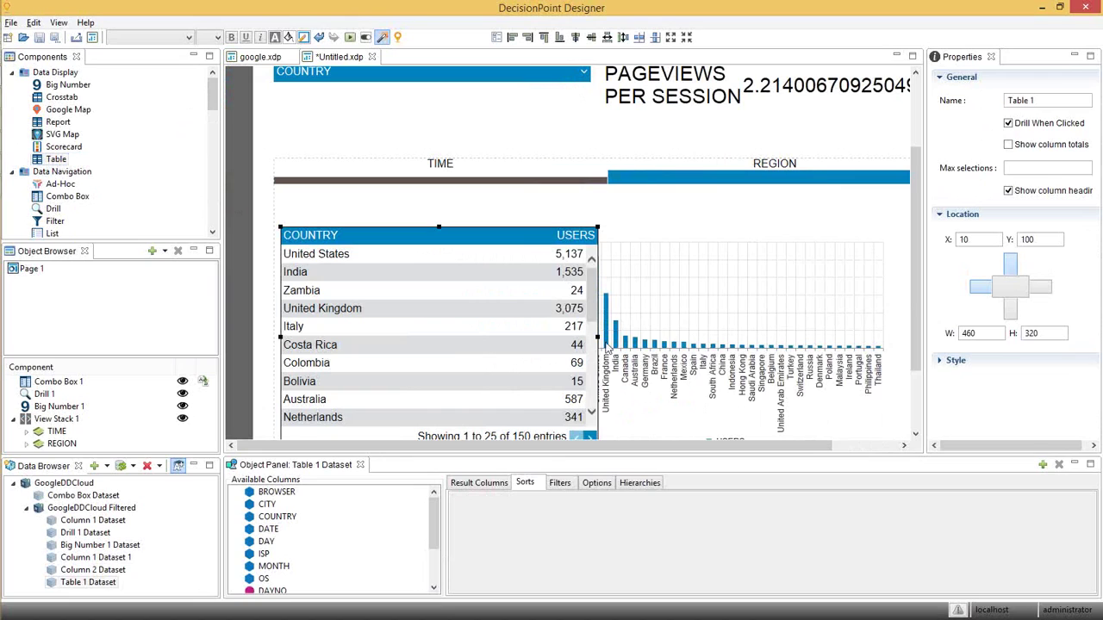
left_click(676, 338)
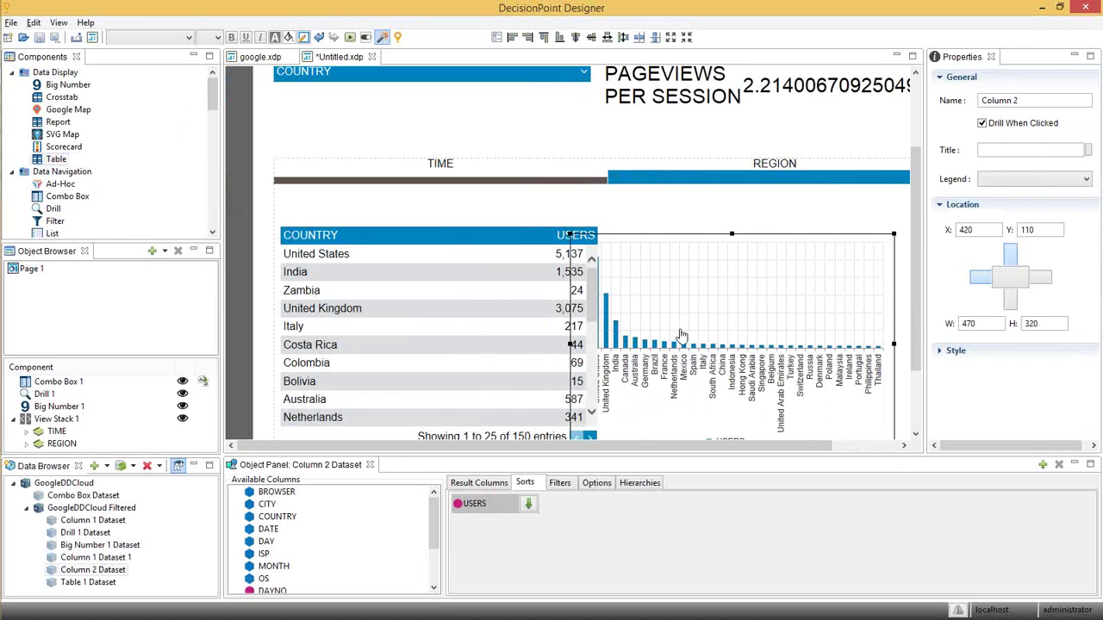
left_click_drag(681, 334, 702, 325)
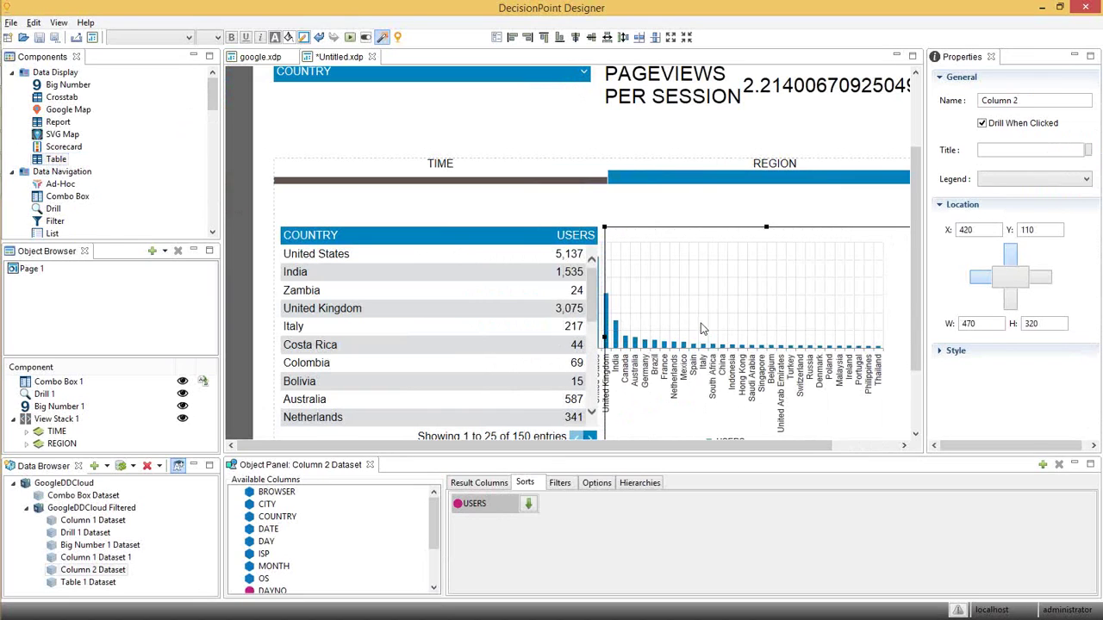
scroll(431, 520, "down", 3)
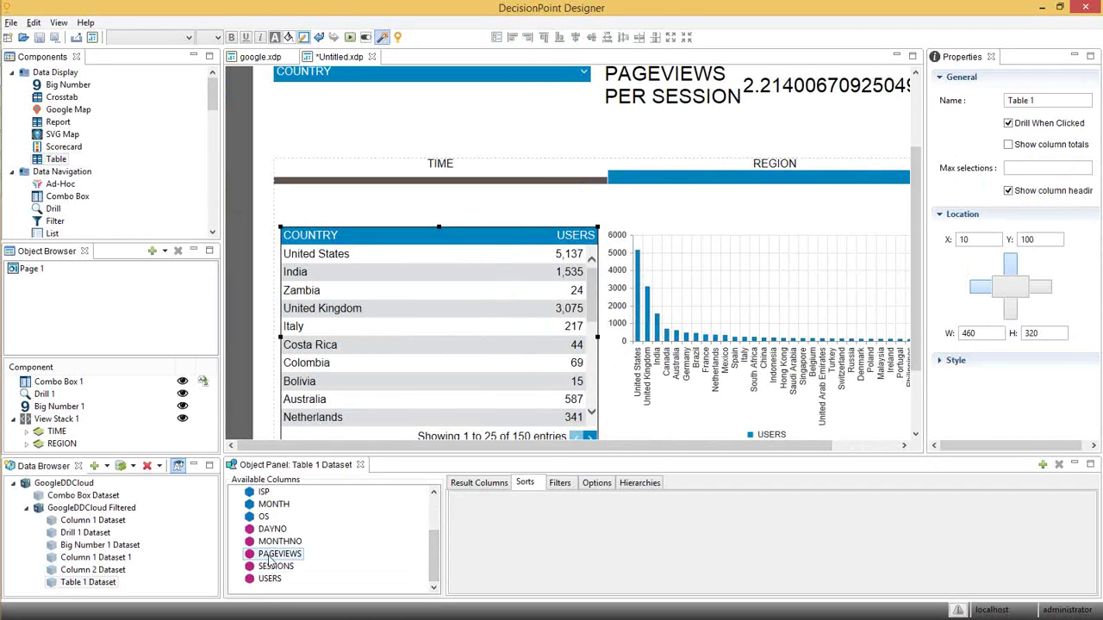
left_click(268, 556)
left_click(270, 567, "ctrl")
left_click_drag(276, 566, 491, 564)
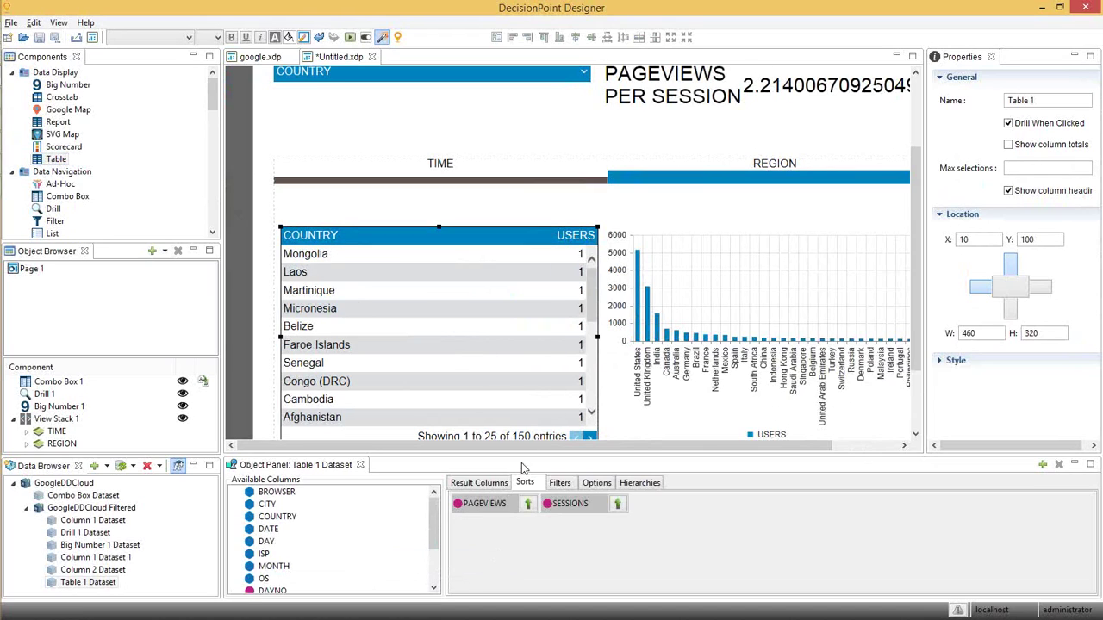
left_click_drag(560, 507, 343, 541)
left_click_drag(476, 509, 402, 556)
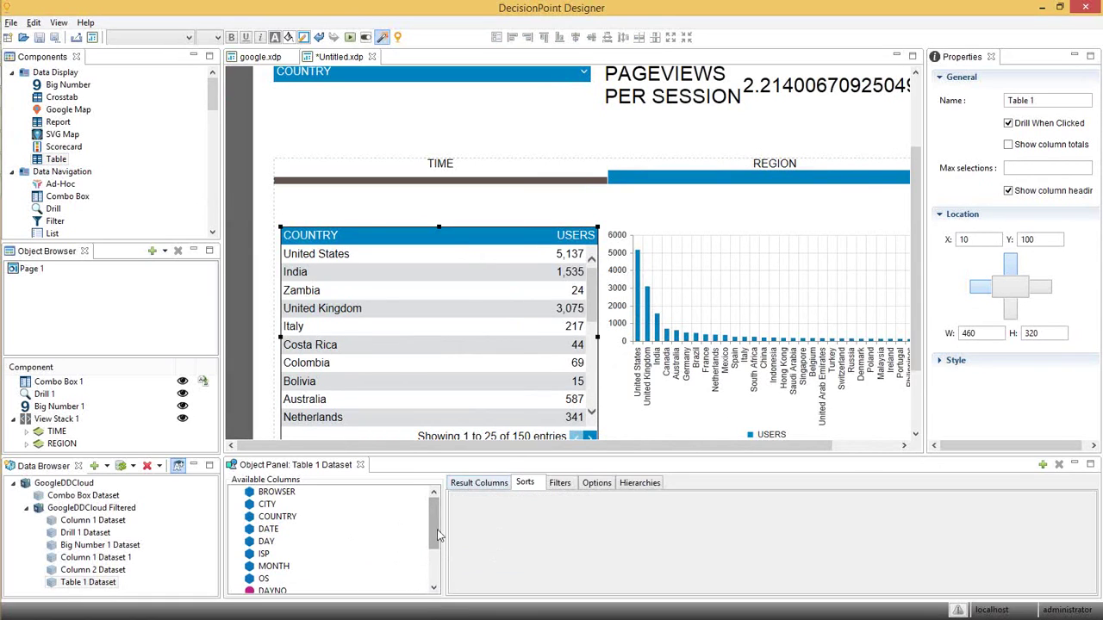
Add PAGEVIEWS and SESSIONS to the table's result columns.
left_click(474, 483)
scroll(293, 551, "down", 3)
left_click(268, 568)
left_click(270, 558, "ctrl")
left_click_drag(271, 558, 519, 545)
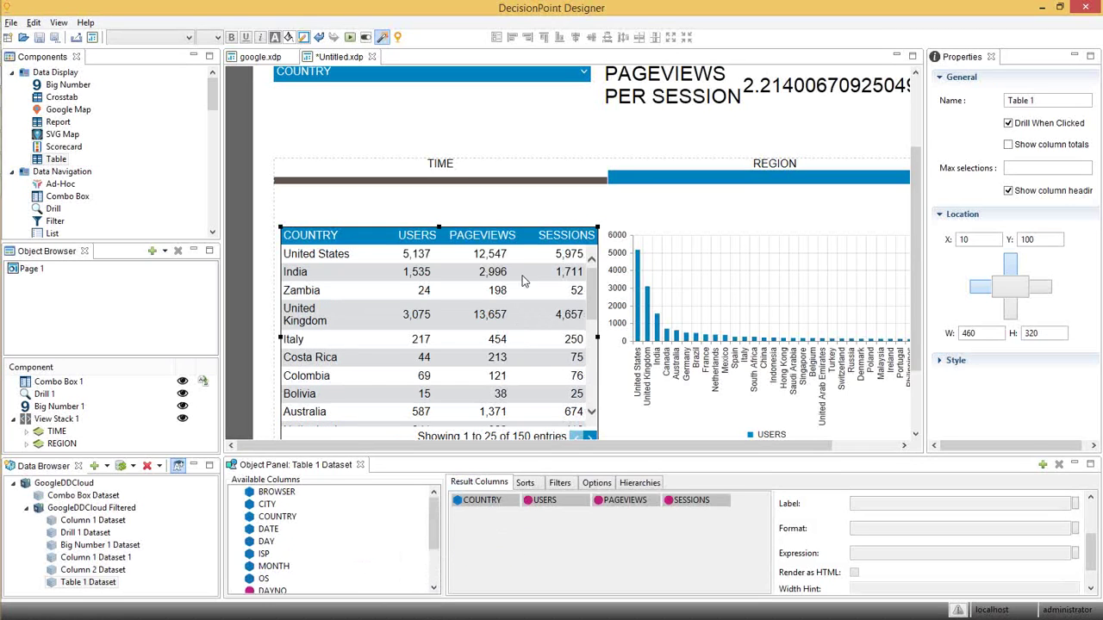
Sort the country table by USERS in descending order.
left_click(521, 484)
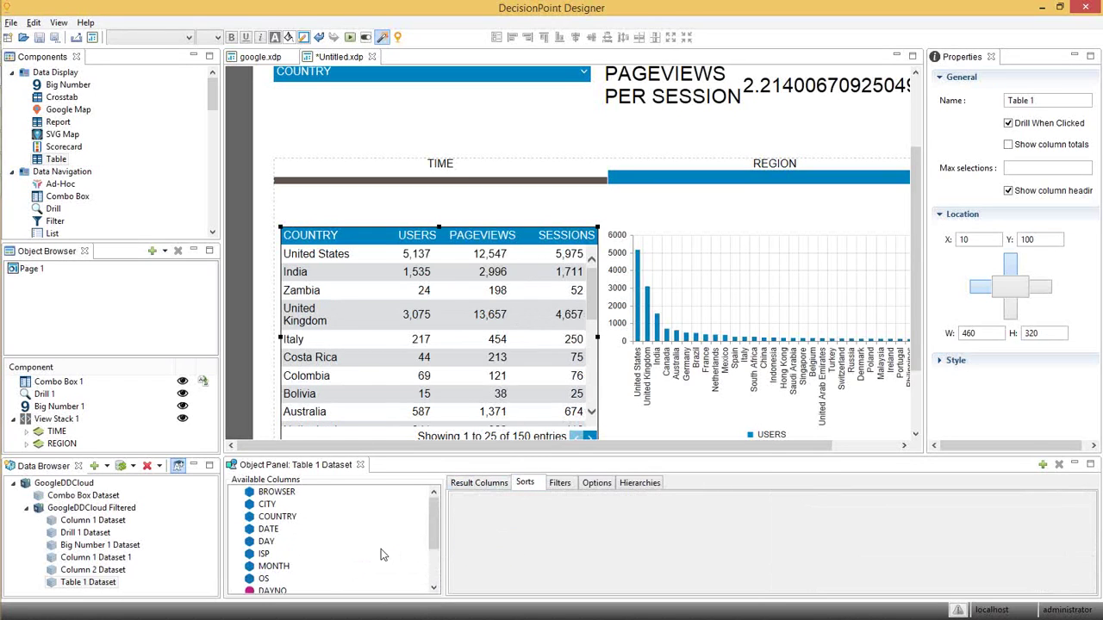
left_click_drag(435, 538, 435, 573)
left_click_drag(269, 580, 515, 517)
left_click(529, 505)
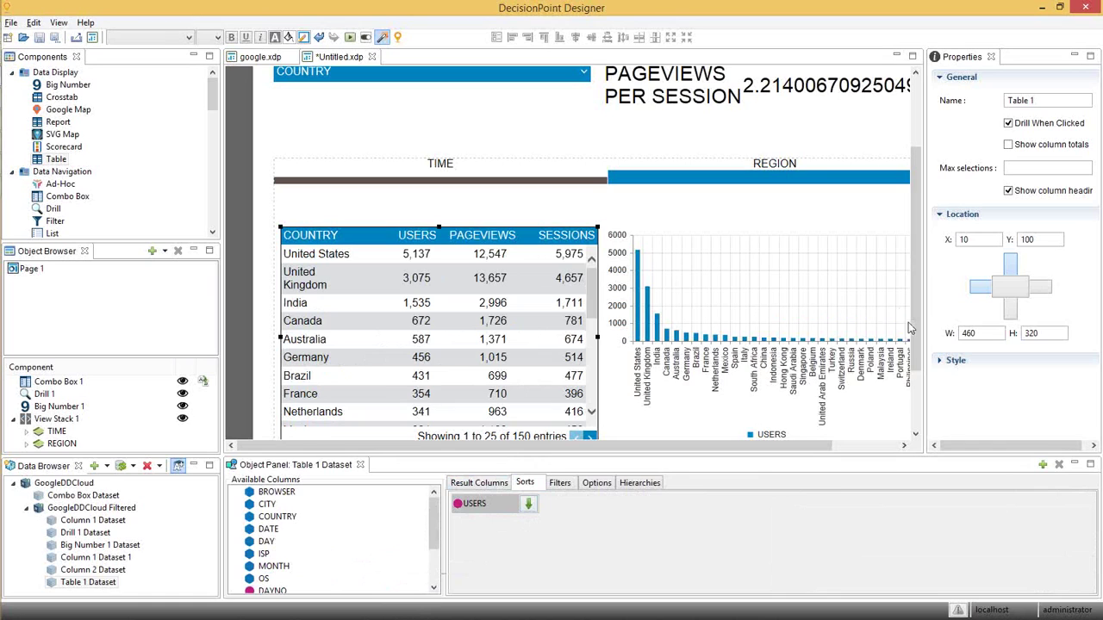
Preview the dashboard in the browser and check the month filter's choices and the TIME and REGION tabs.
left_click_drag(915, 322, 937, 264)
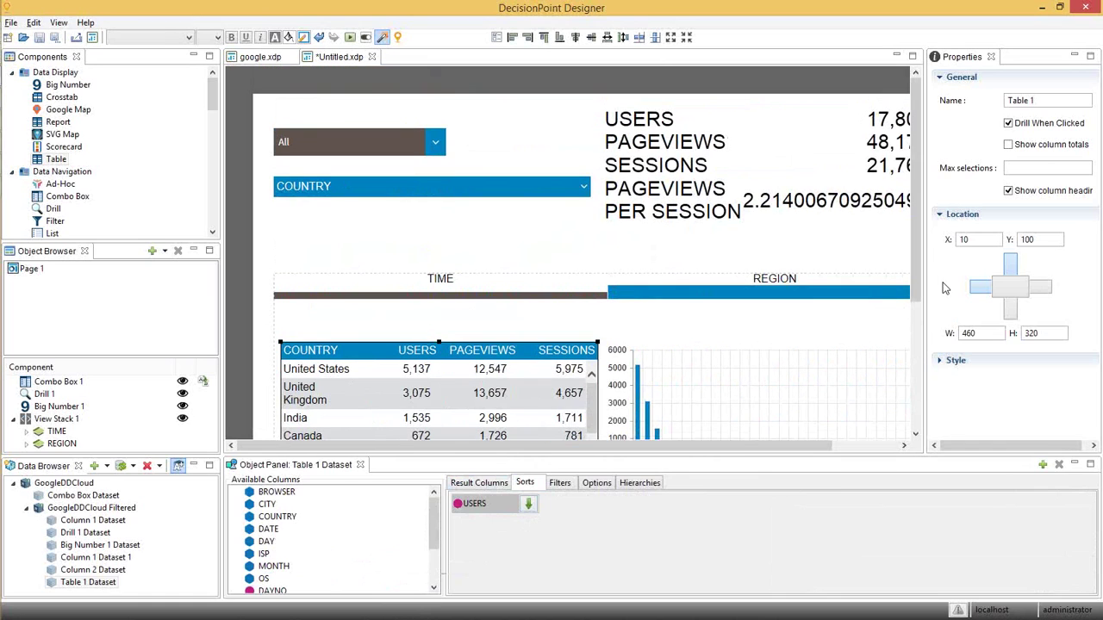
left_click(350, 40)
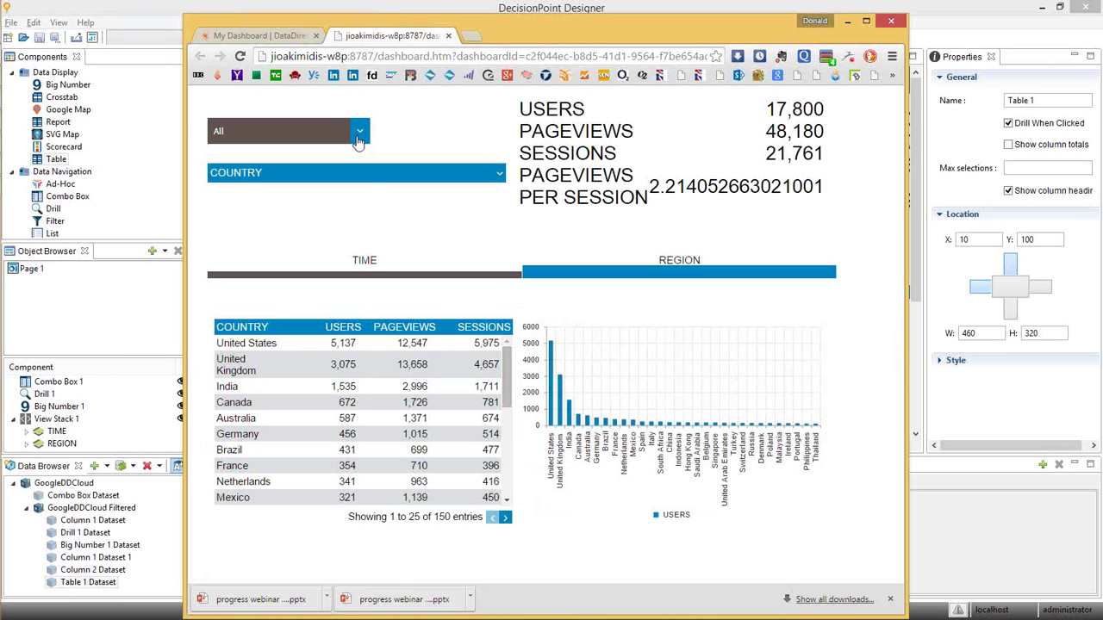
left_click(360, 131)
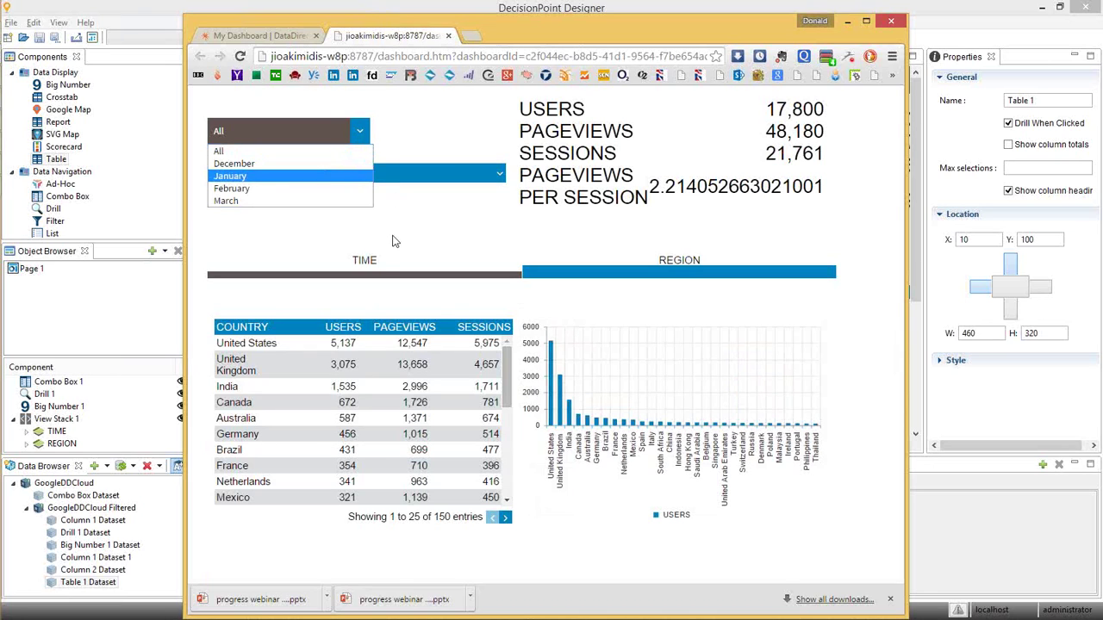
left_click(371, 265)
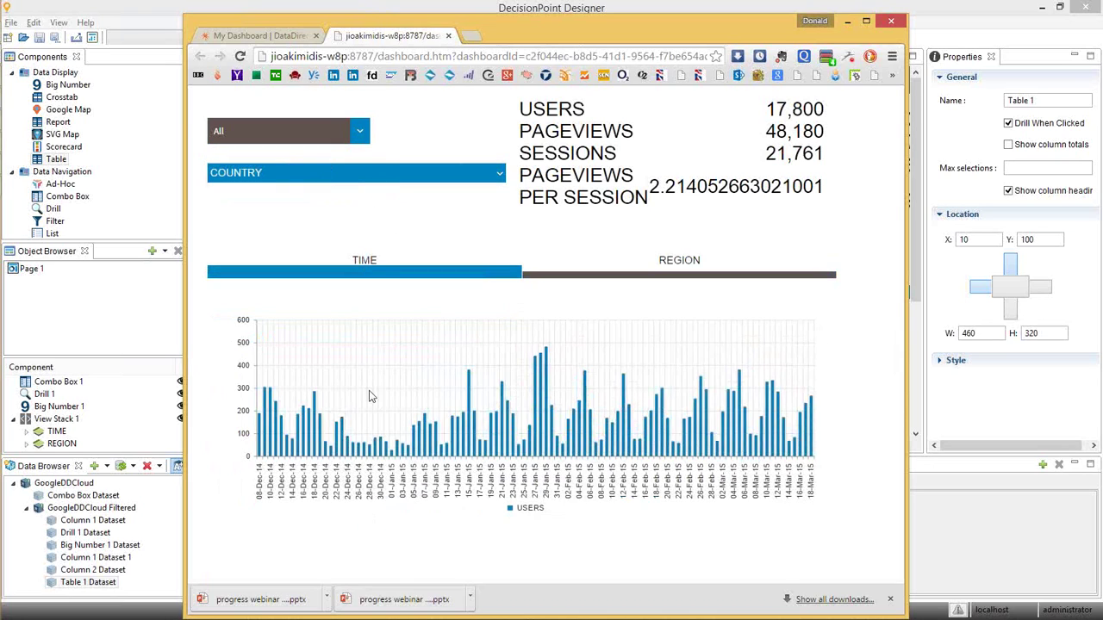
left_click(672, 267)
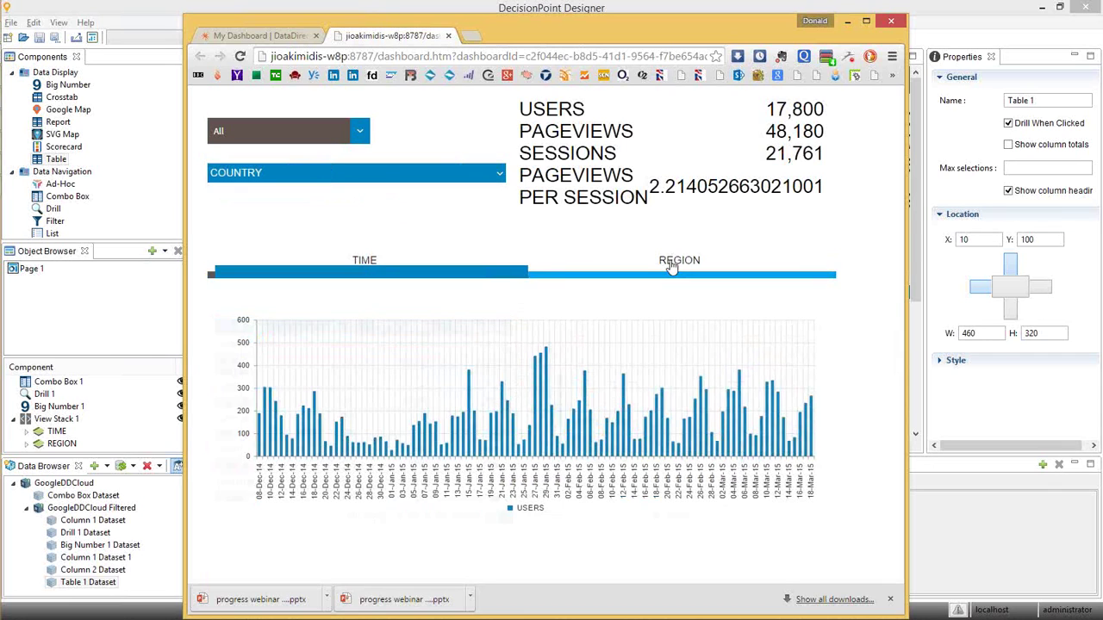
Show the previewed dashboard's TIME tab and filter it to February and the United States.
left_click(378, 268)
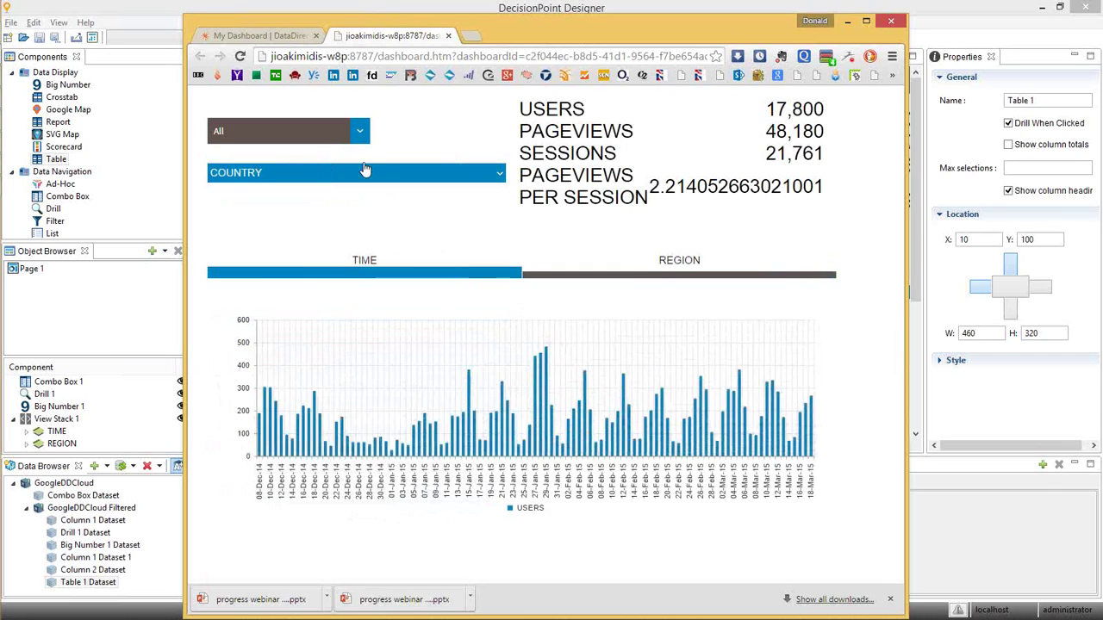
left_click(362, 134)
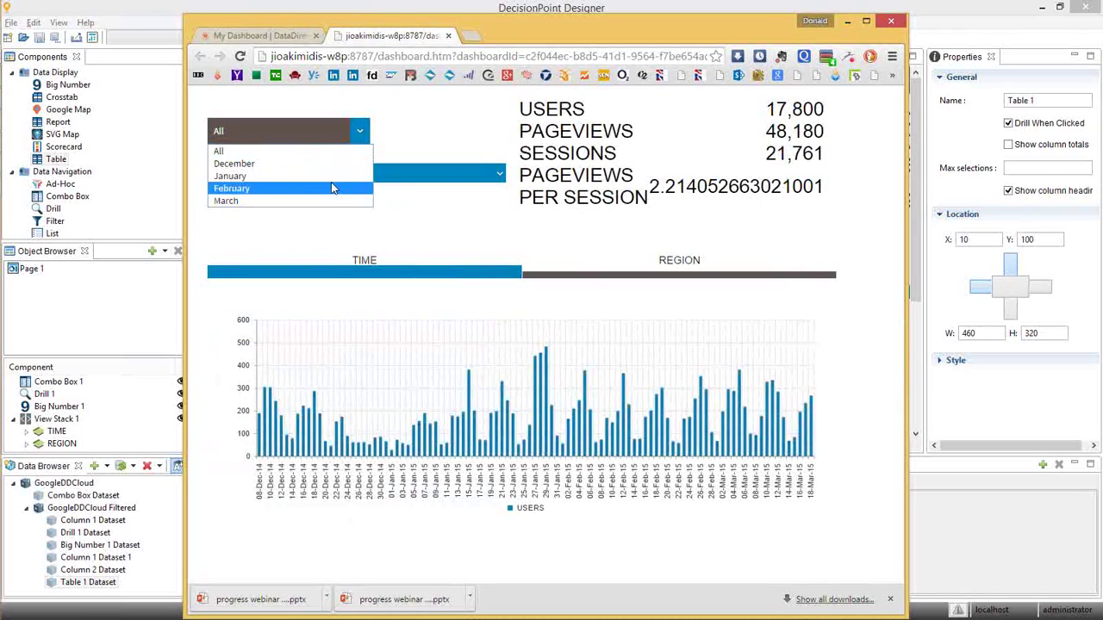
left_click(332, 188)
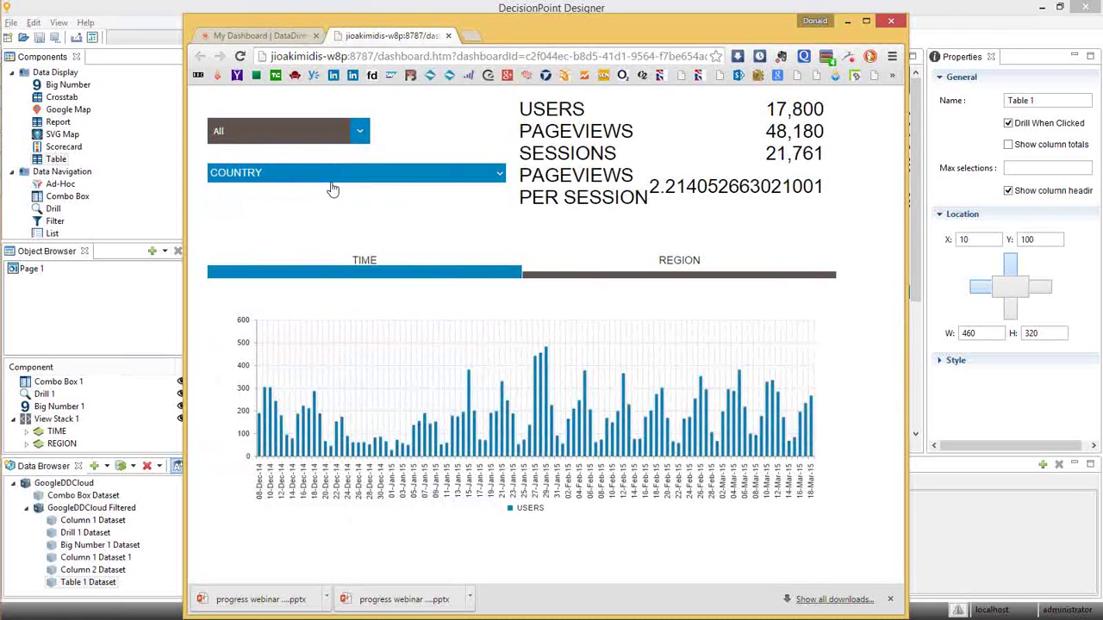
left_click(254, 178)
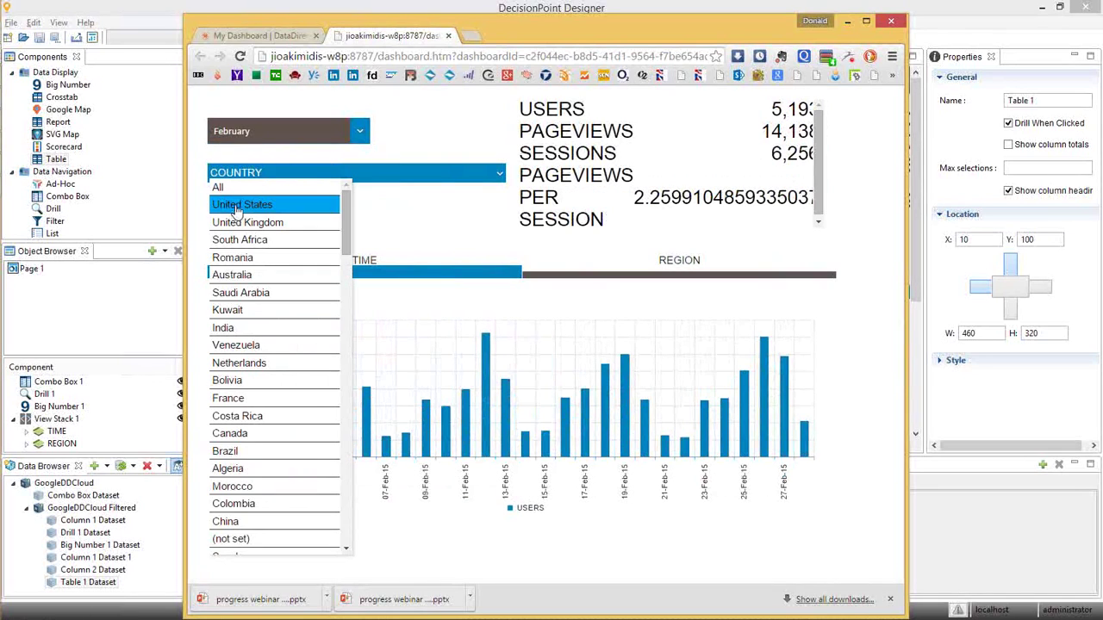
left_click(239, 206)
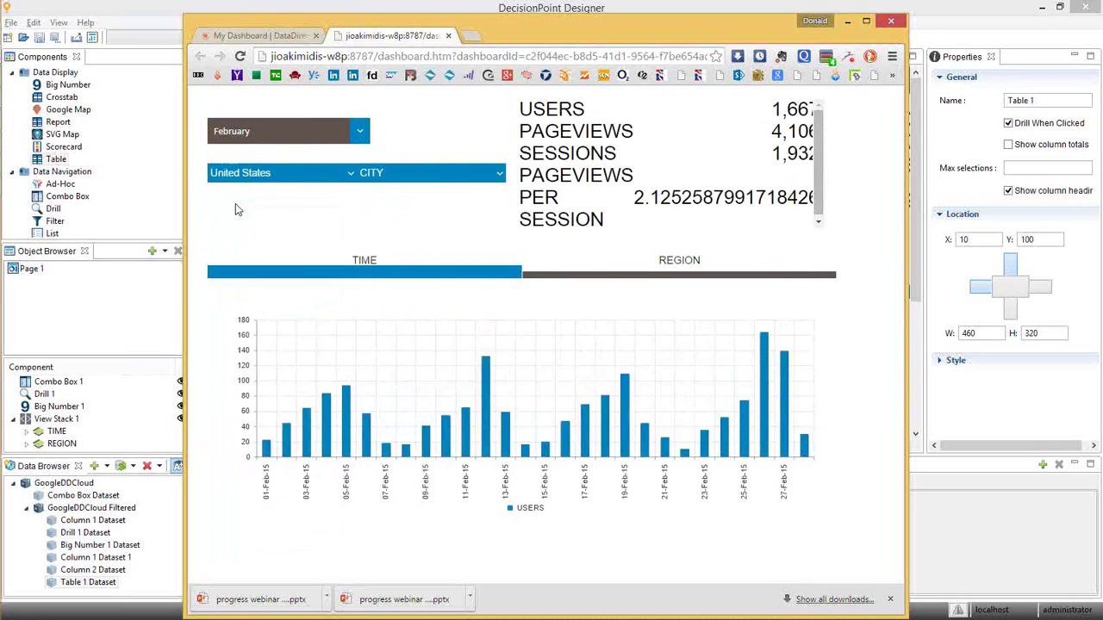
Narrow the United States data to the city of San Francisco and check the other available cities.
left_click(380, 180)
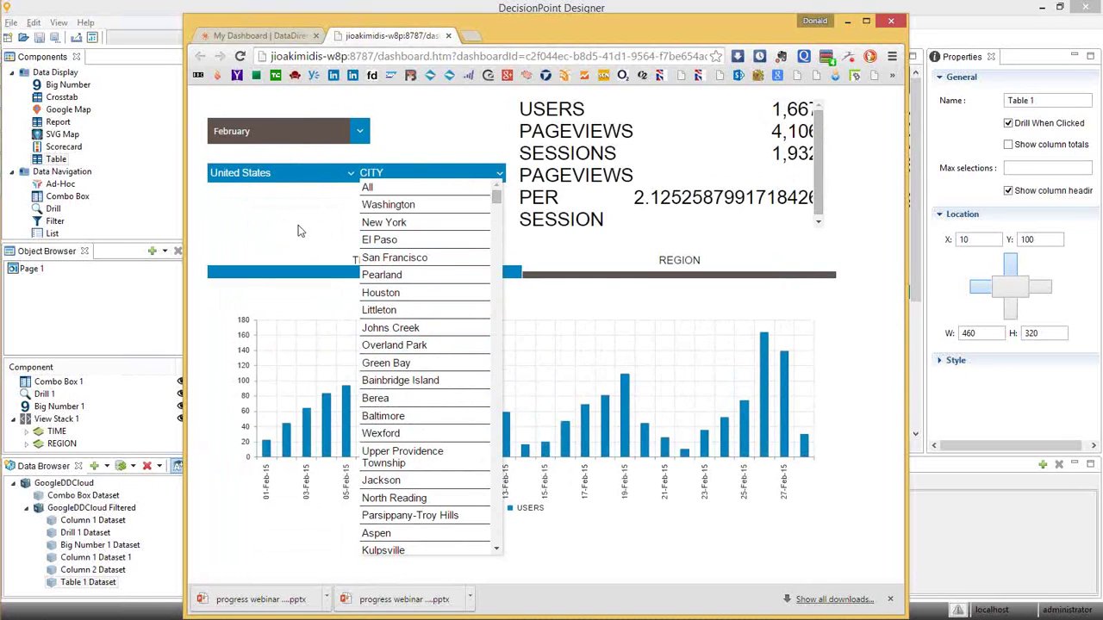
left_click(372, 264)
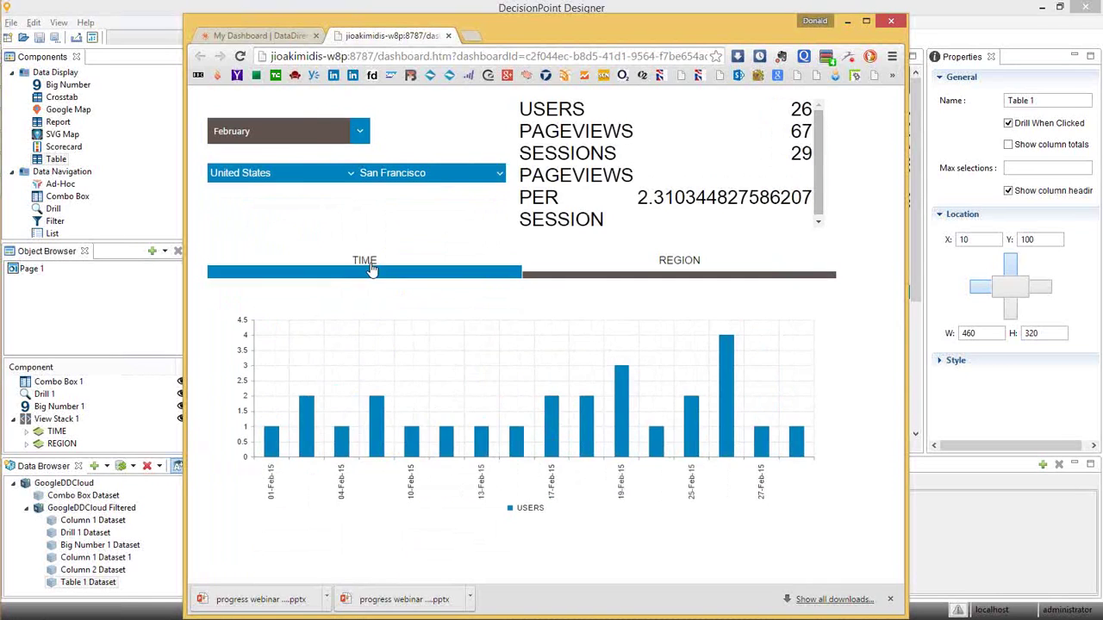
left_click(481, 181)
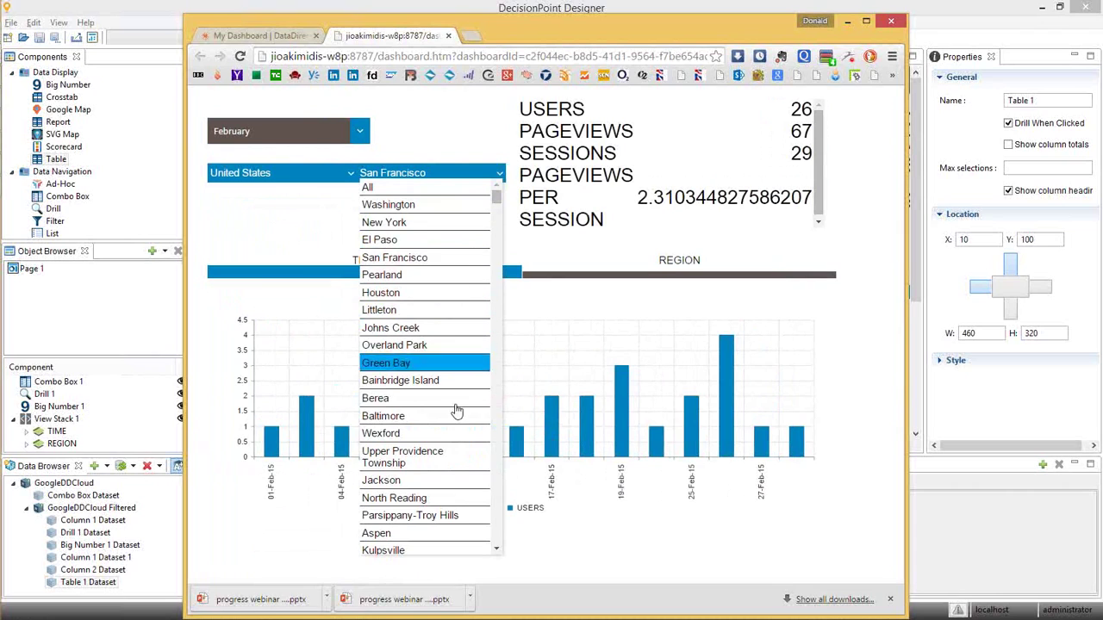
left_click(319, 235)
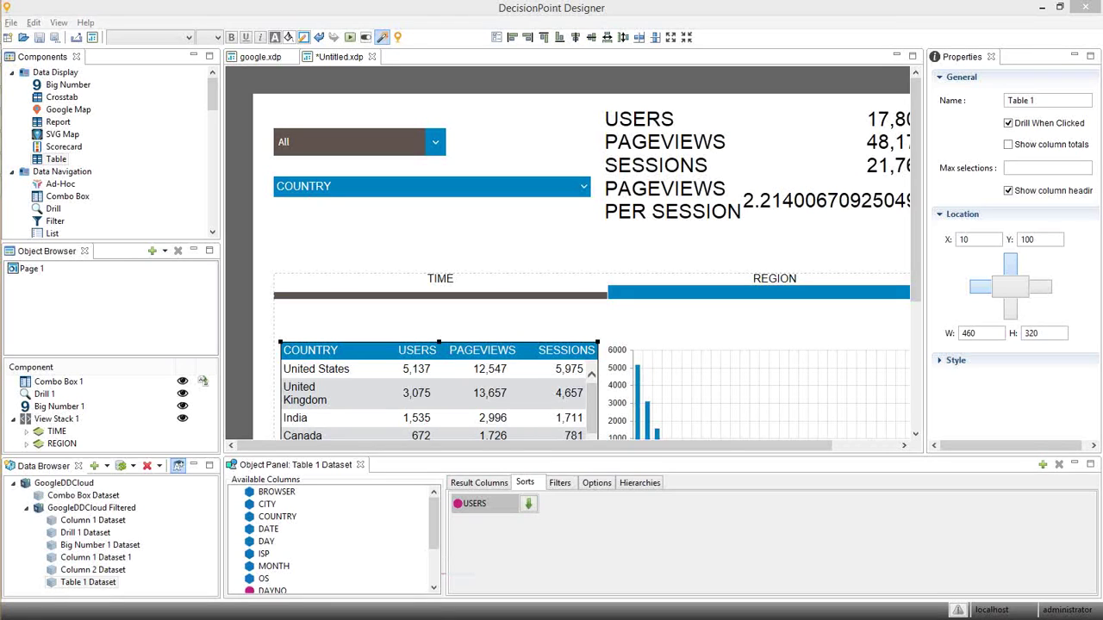
Switch to the Google Analytics Interactive Dashboard in the browser and view its Region, Browser/OS and Day of week tabs.
left_click_drag(0, 155, 359, 19)
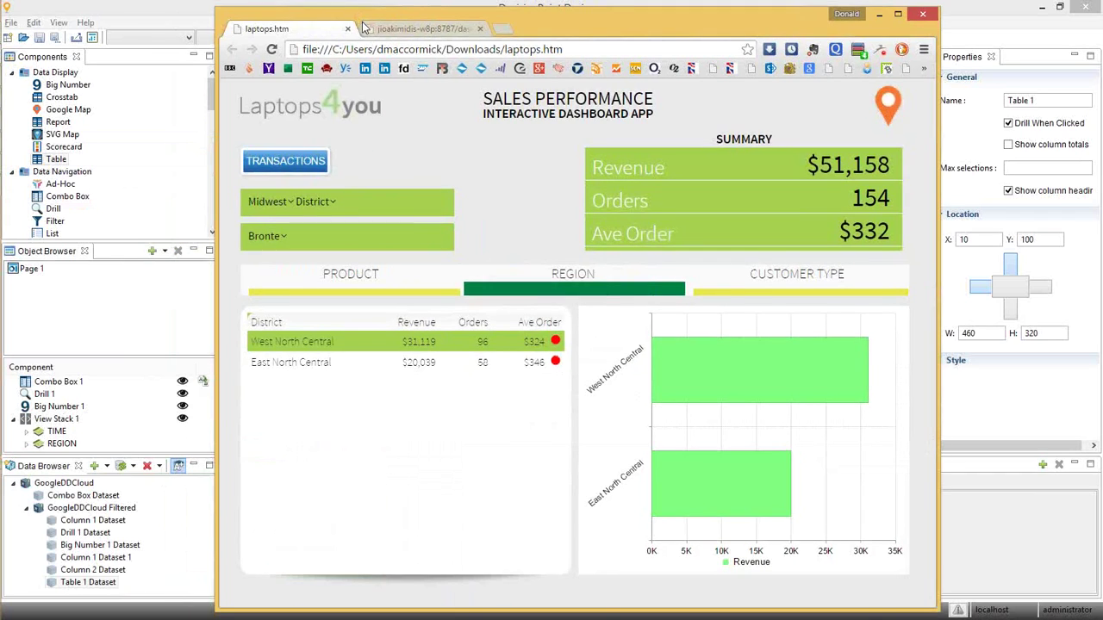
left_click(409, 28)
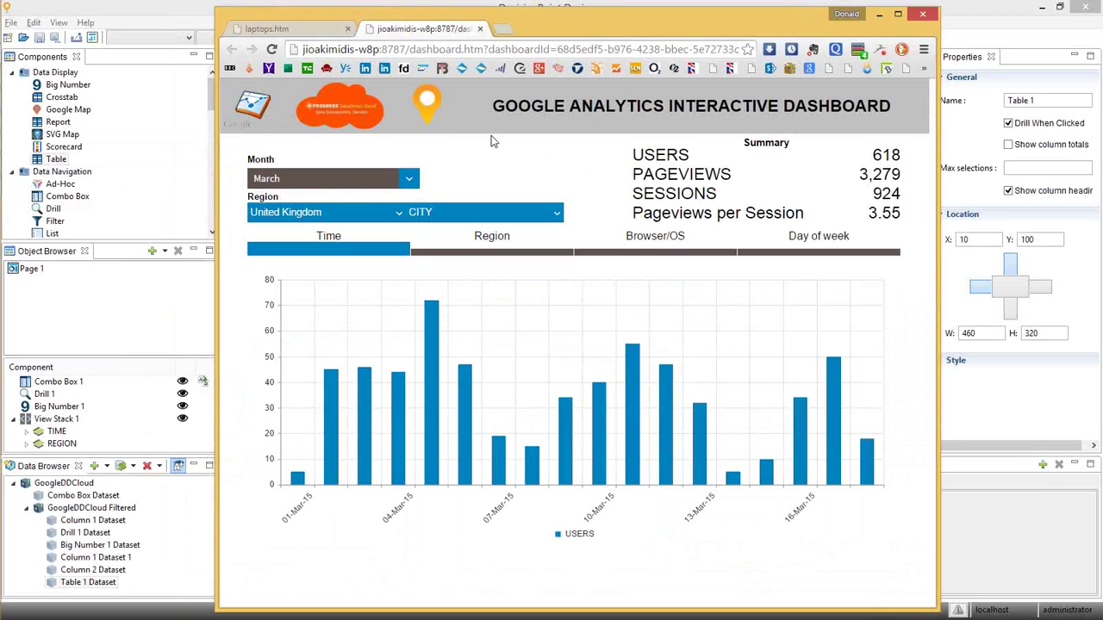
left_click(494, 250)
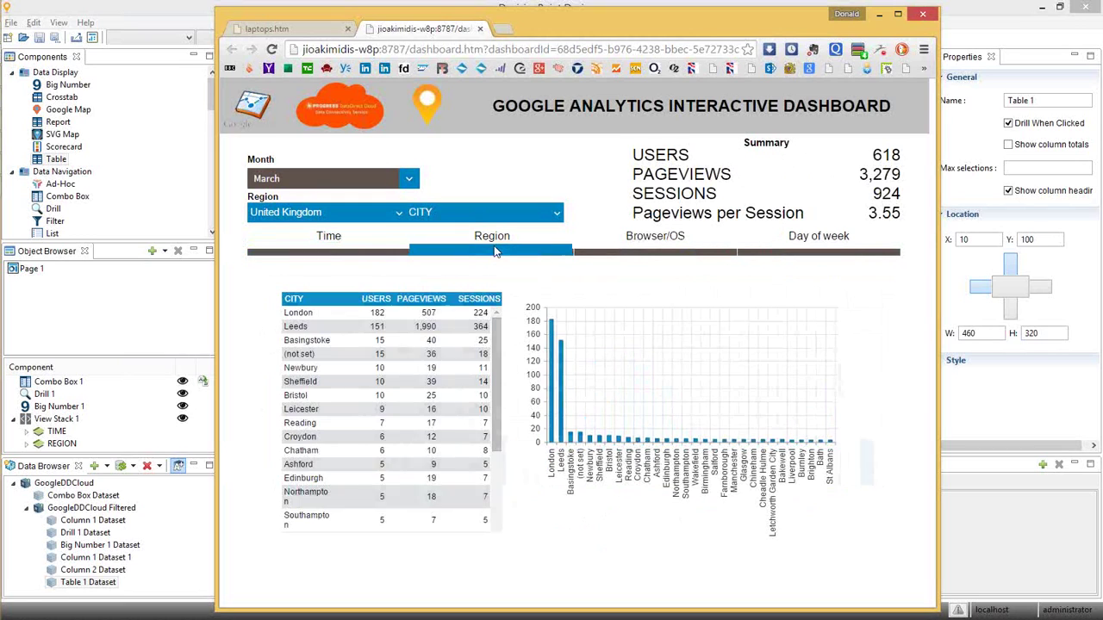
left_click(651, 247)
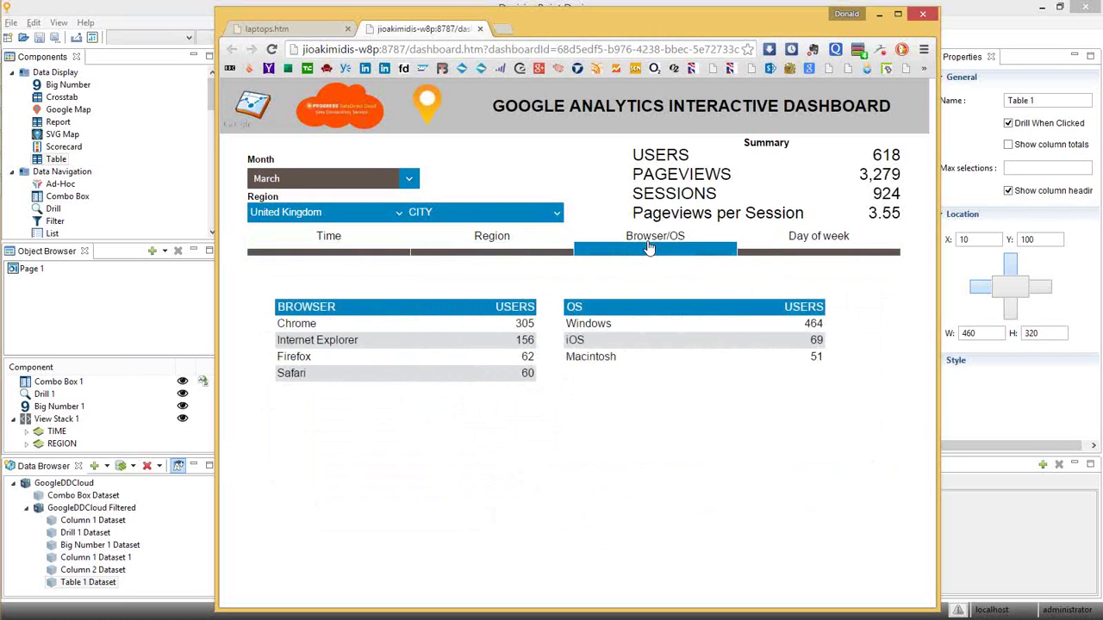
left_click(803, 245)
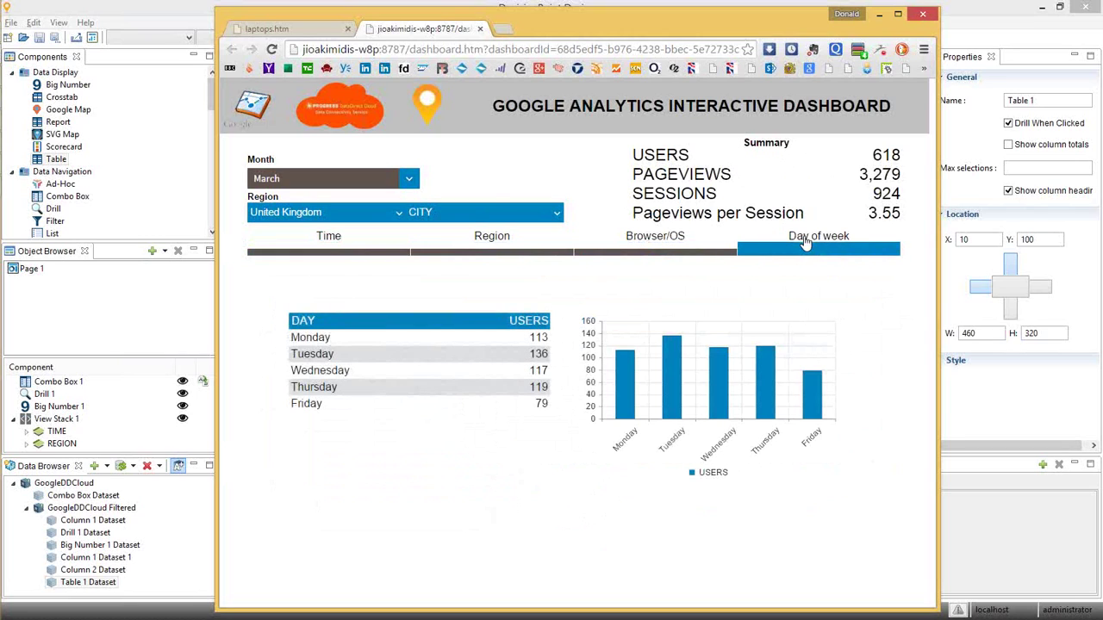
Reset the region filter to All and look through the country choices without picking one.
left_click(291, 213)
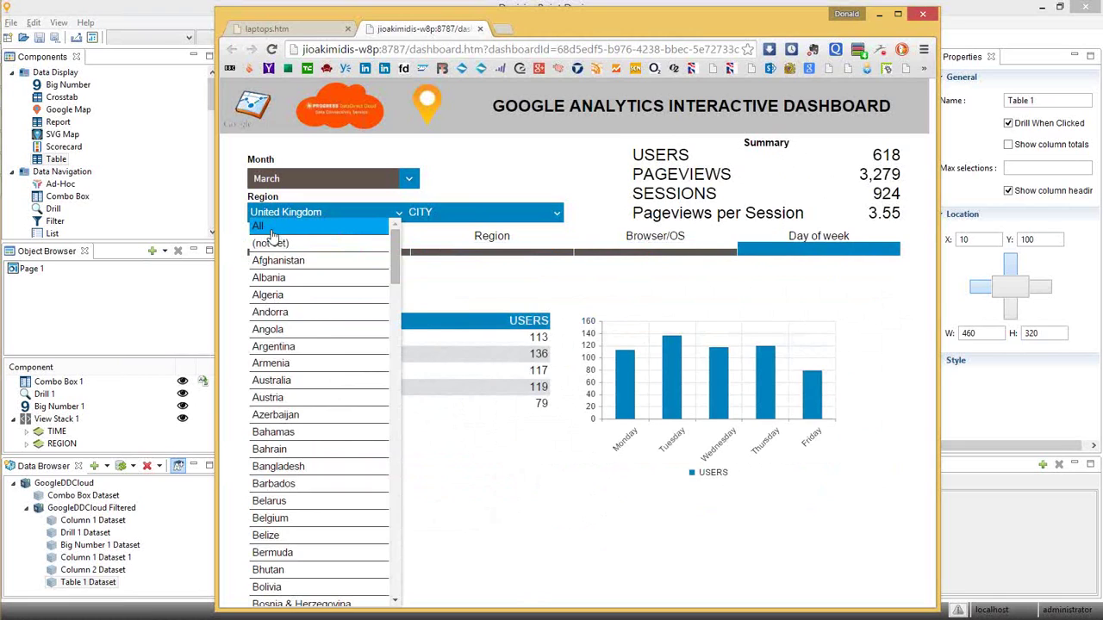
left_click(272, 229)
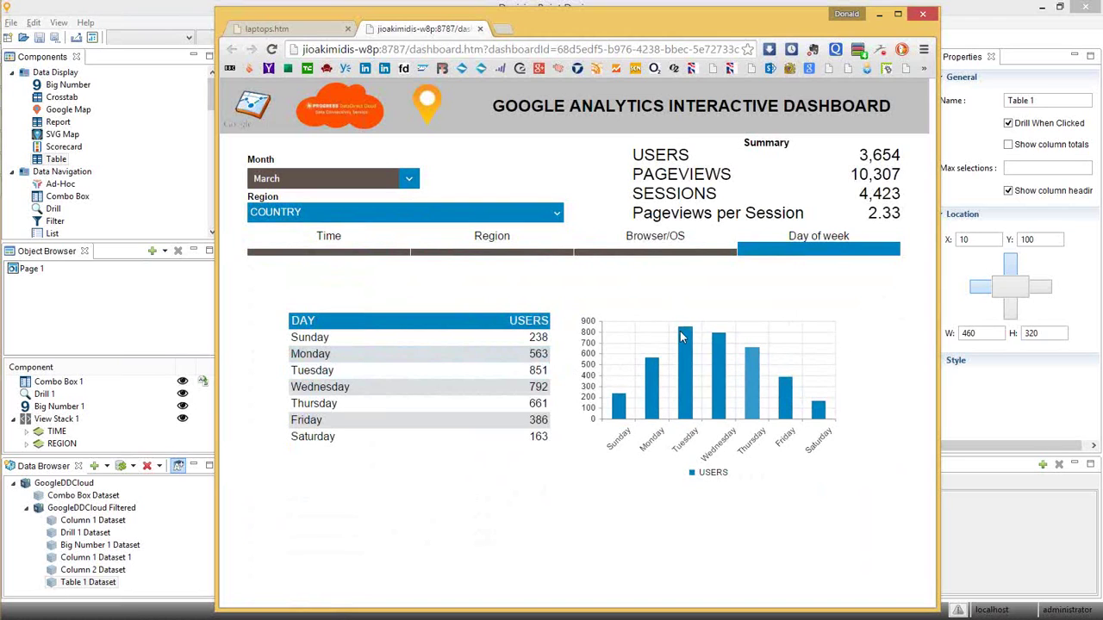
left_click(306, 216)
scroll(401, 298, "down", 5)
left_click(441, 296)
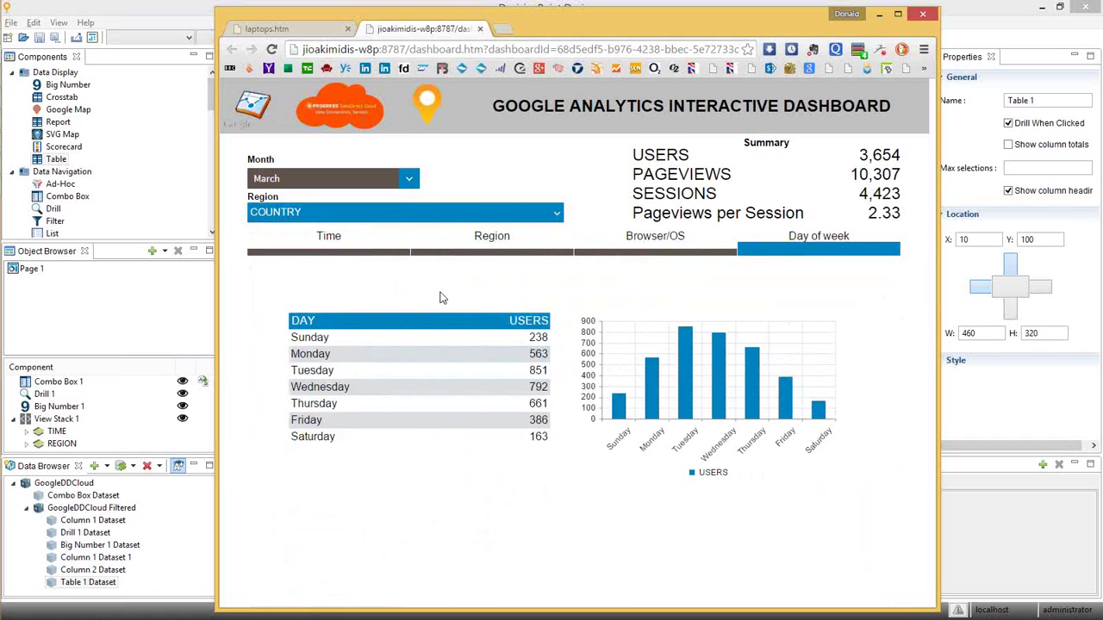
Drill into United Kingdom from the country table in the Region tab and view its Day of week breakdown.
left_click(338, 249)
left_click(423, 246)
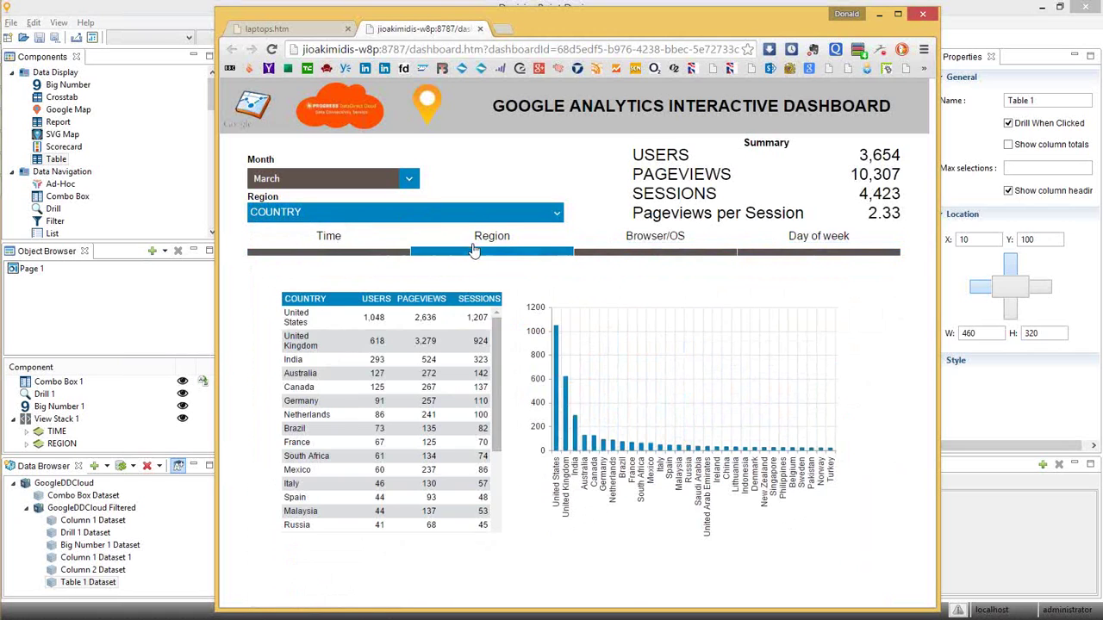
left_click(300, 342)
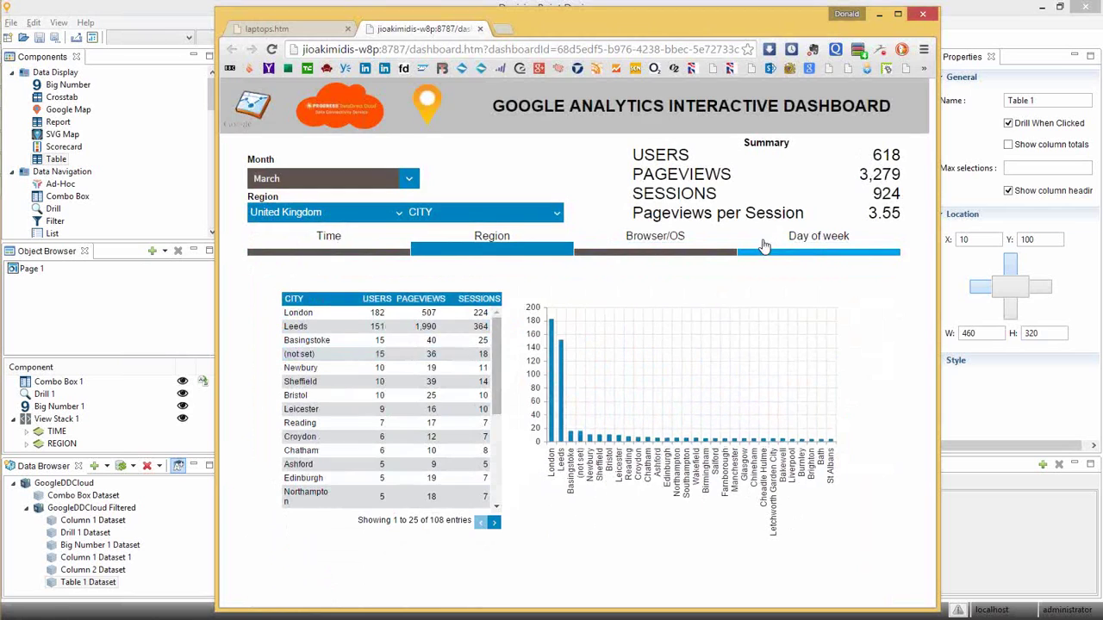
left_click(808, 246)
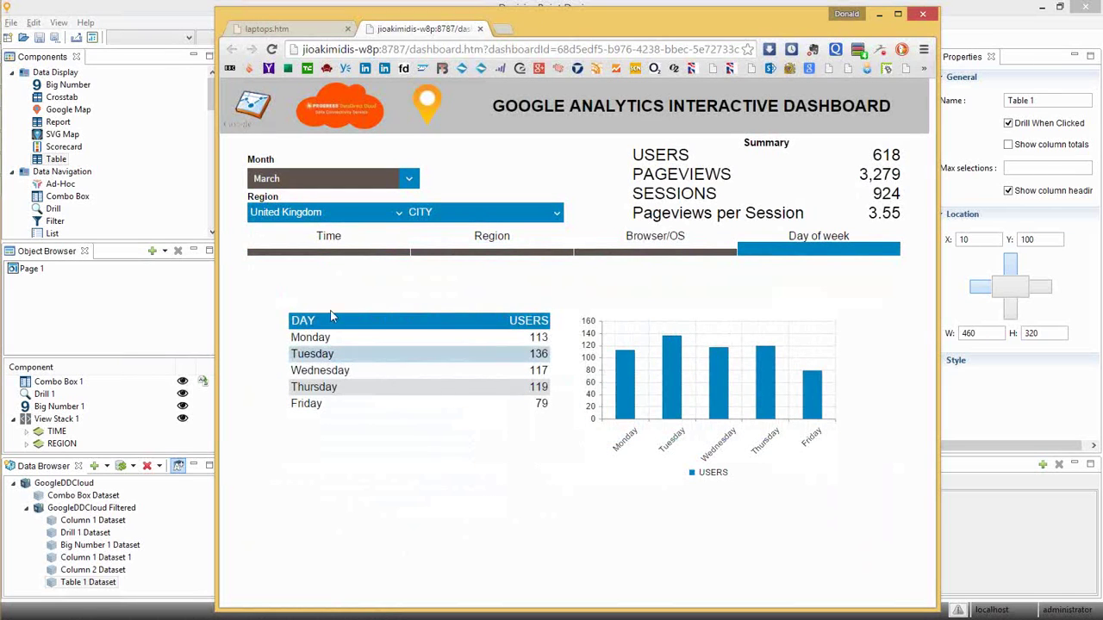
Change the region filter to United States on the Day of week view.
left_click(347, 217)
left_click_drag(398, 259, 390, 606)
left_click(297, 513)
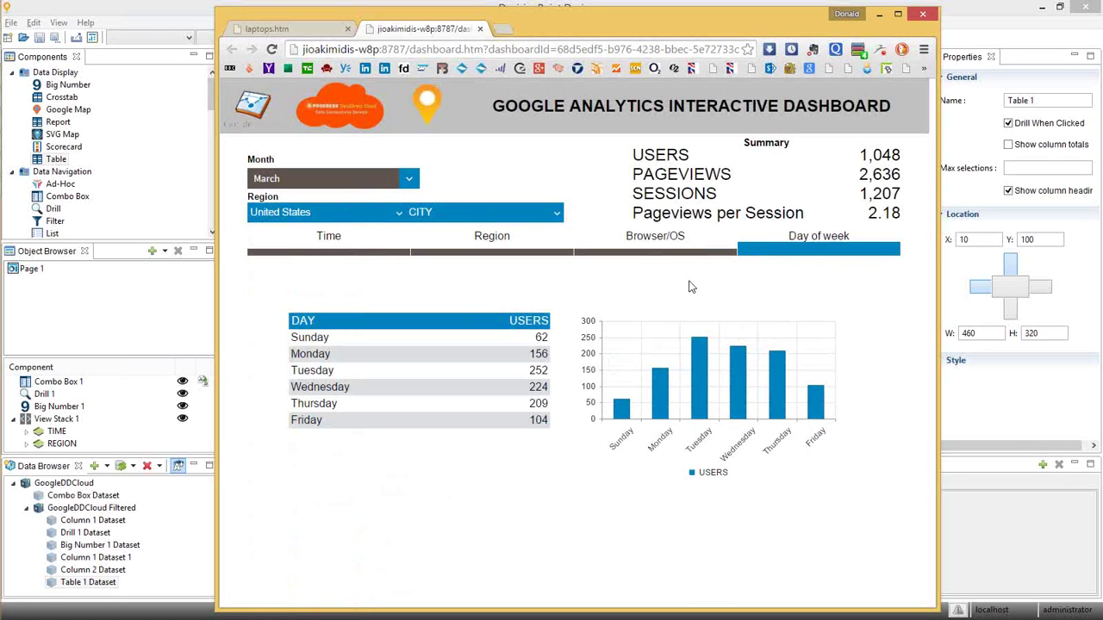
Switch to the slide show and advance to the free DecisionPoint for Excel trial slide.
mouse_move(19, 205)
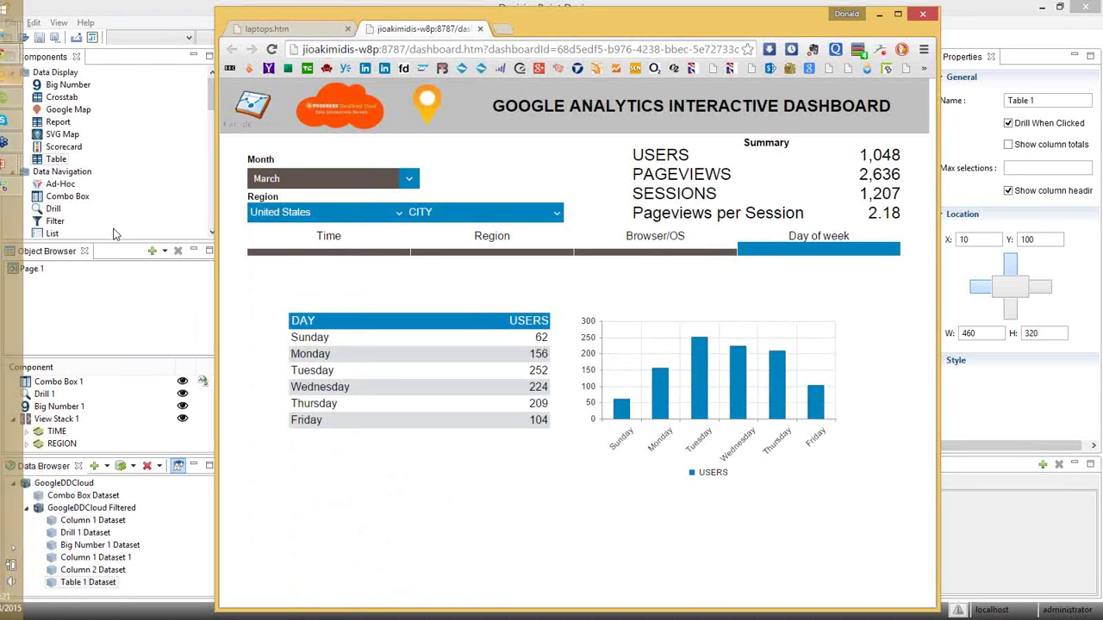
key("alt+Tab")
key("Tab")
key("Tab")
key("Tab")
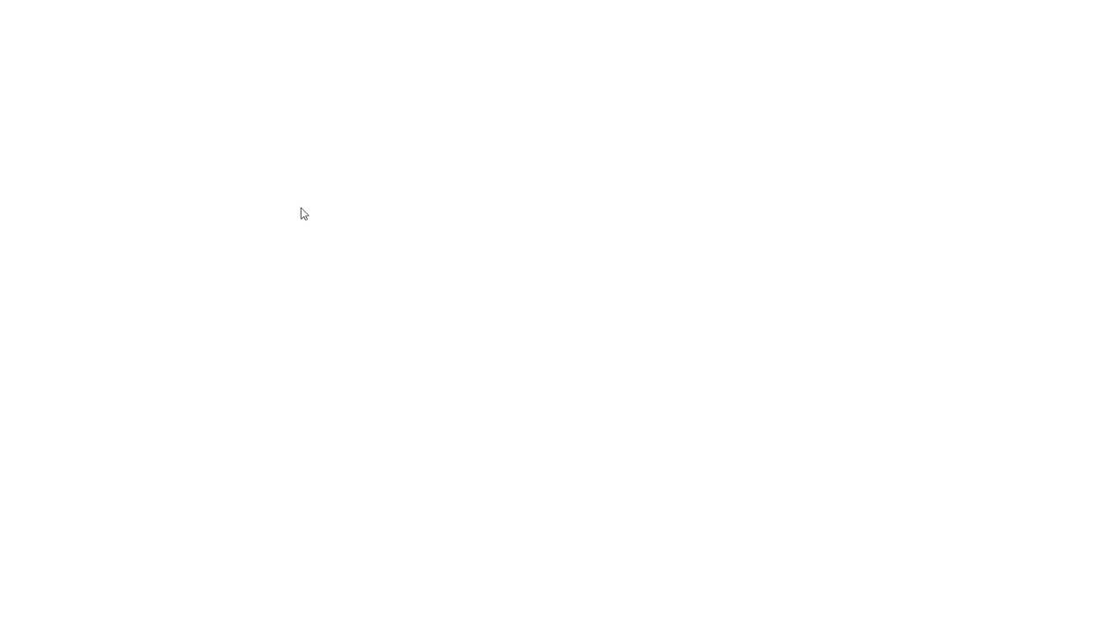
left_click(320, 219)
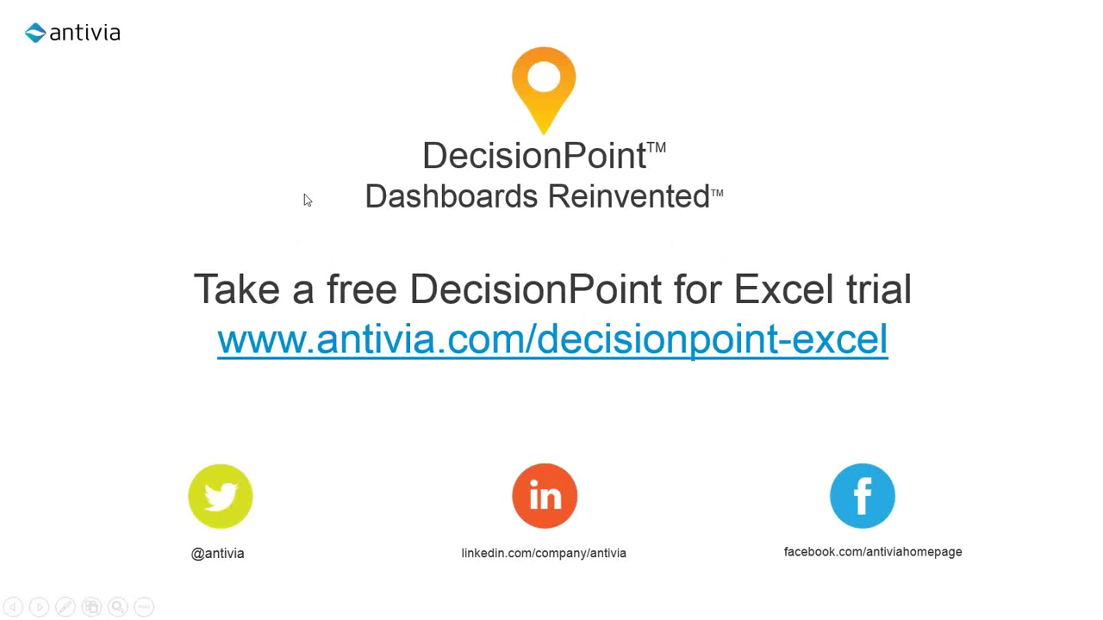